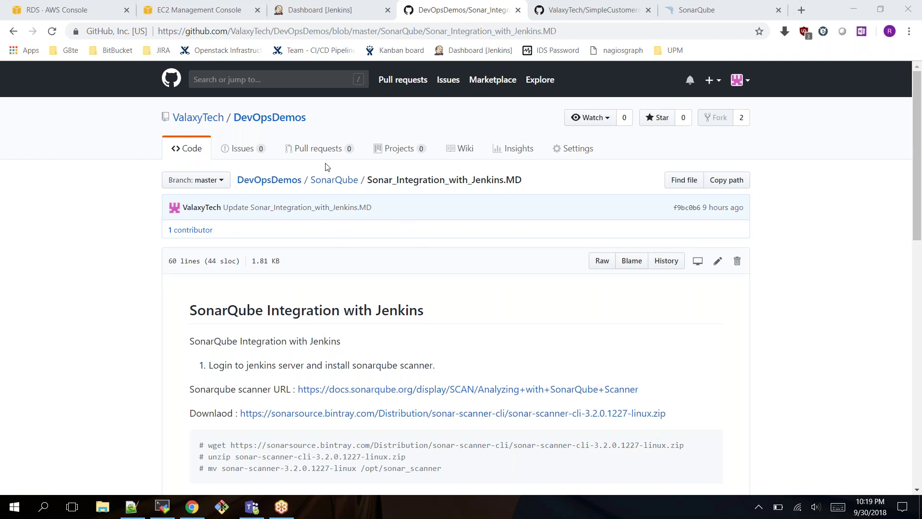
# Step: Review the EC2 instances list and check that the Jenkins server's MobaXterm session responds
pyautogui.click(164, 4)
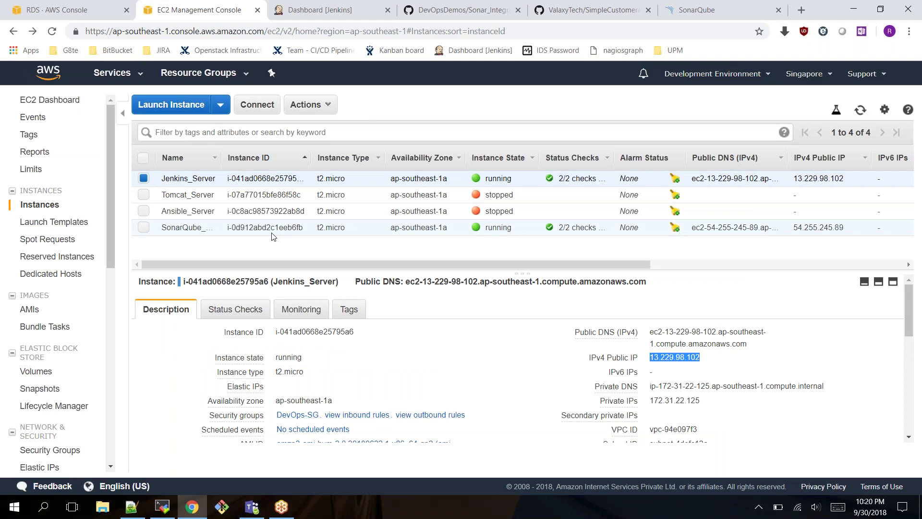
pyautogui.click(168, 510)
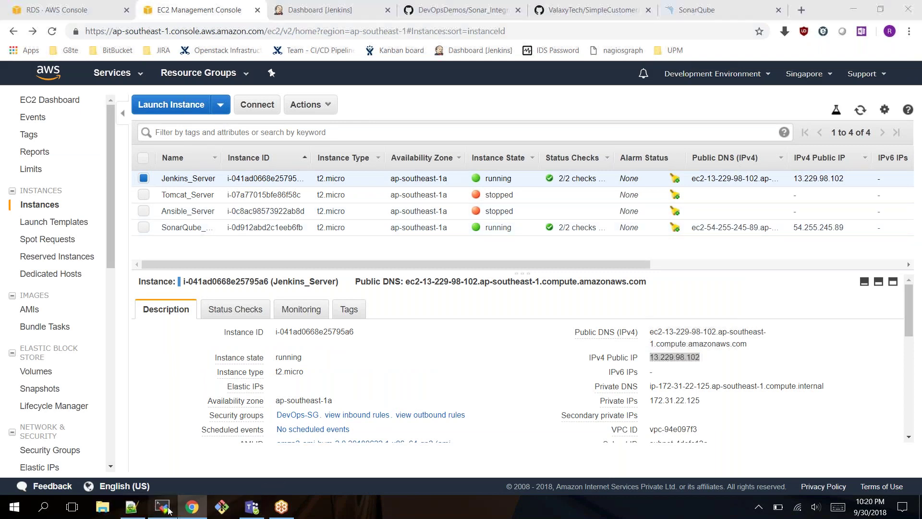
pyautogui.press('Return')
pyautogui.press('Return')
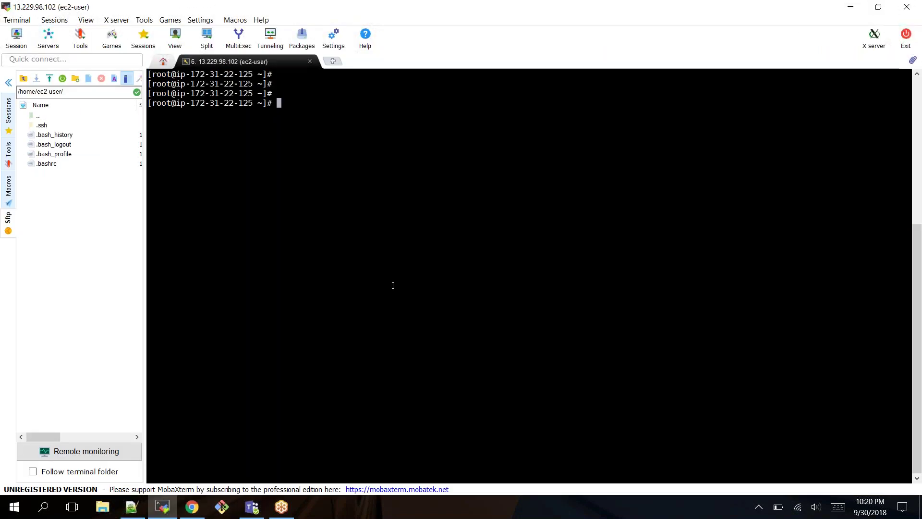
pyautogui.click(850, 7)
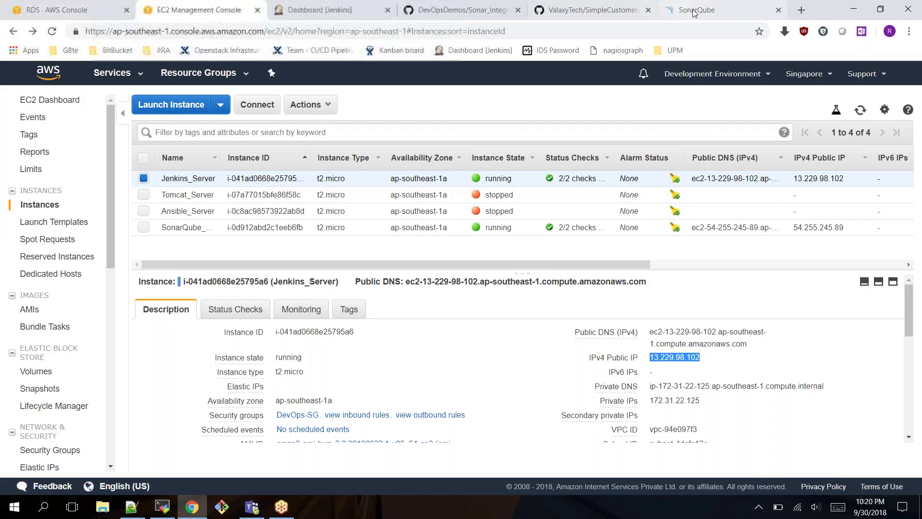
# Step: Review the SonarQube server's address and /sonar path on its dashboard, and open the Jenkins dashboard
pyautogui.click(694, 11)
pyautogui.moveTo(138, 30); pyautogui.dragTo(206, 31)
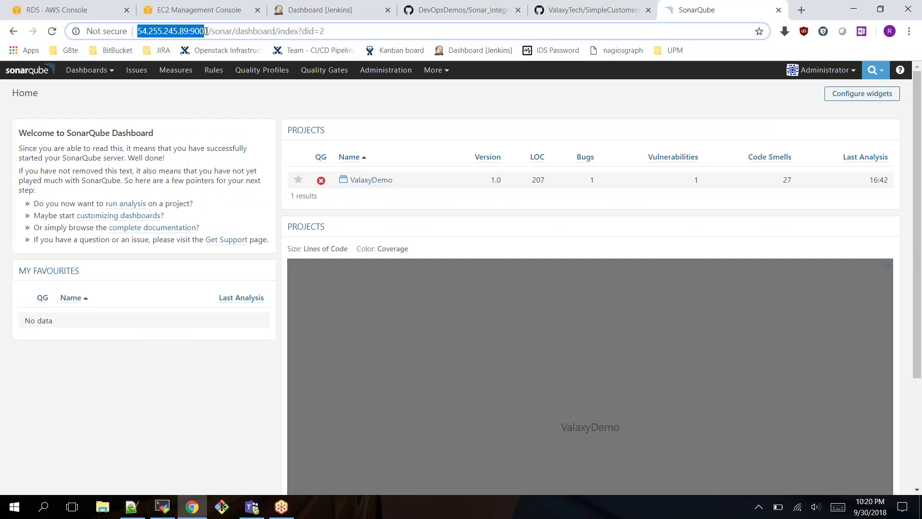
pyautogui.doubleClick(227, 31)
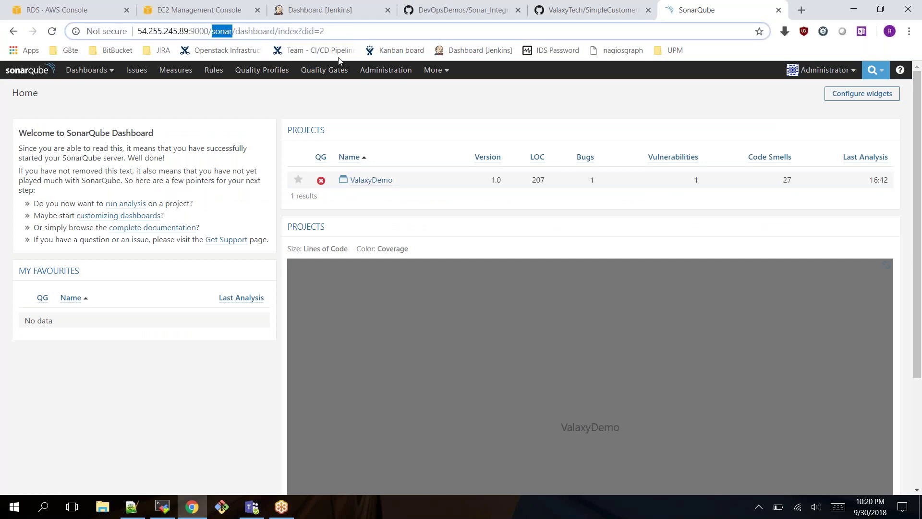
pyautogui.click(88, 73)
pyautogui.click(86, 89)
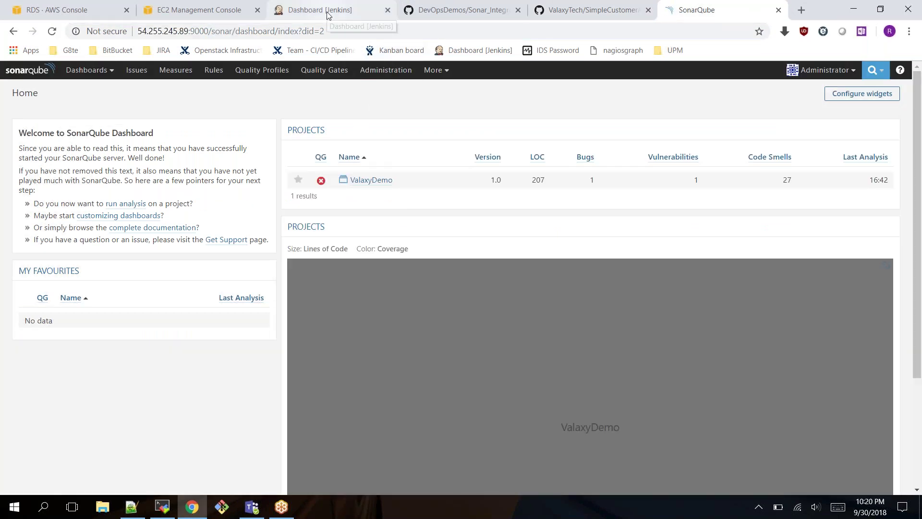
pyautogui.click(328, 15)
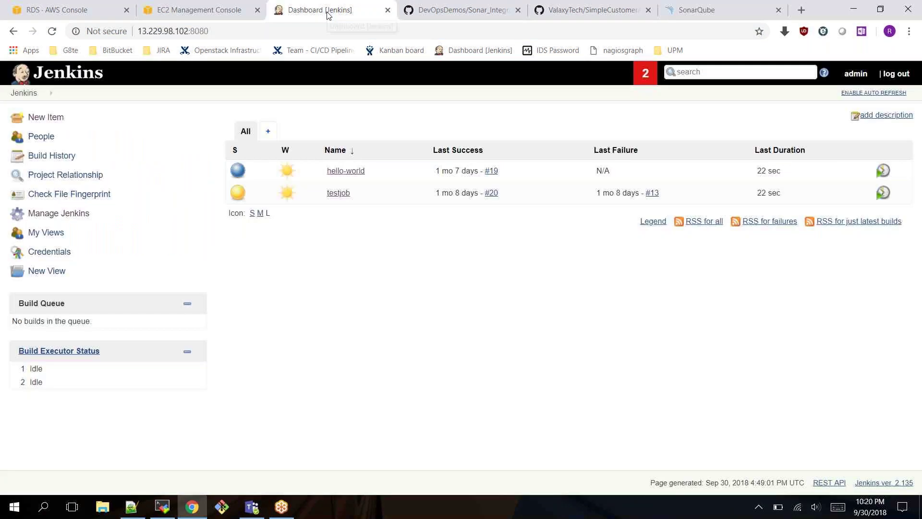
# Step: Copy the wget command for sonar-scanner-cli-3.2.0.1227-linux.zip from the GitHub SonarQube integration guide
pyautogui.click(459, 11)
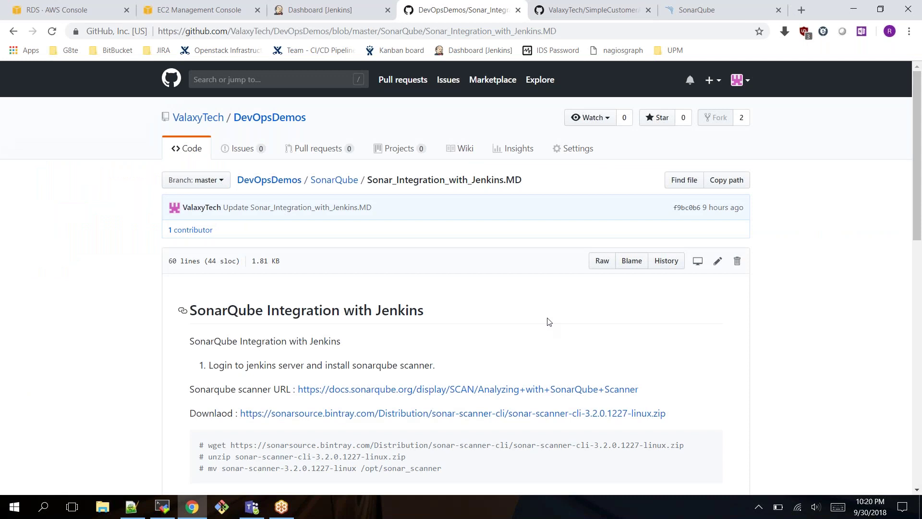
pyautogui.scroll(-1, 549, 321)
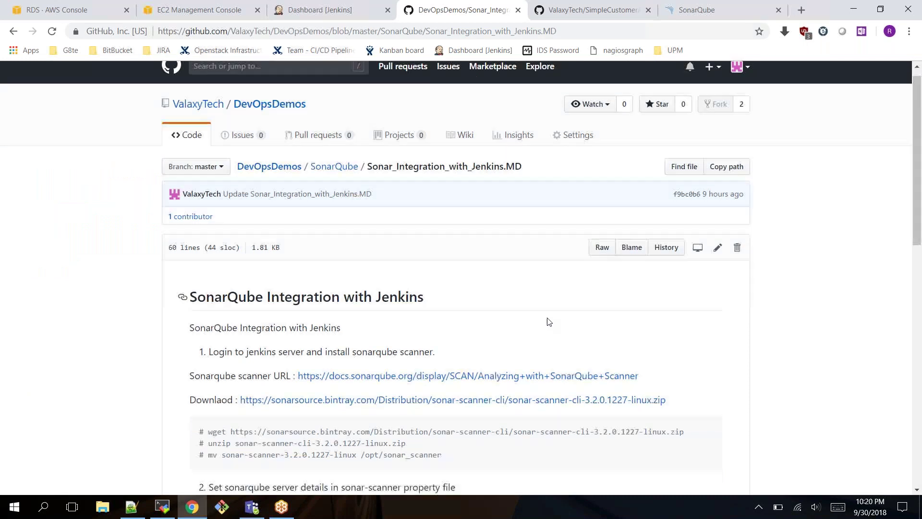
pyautogui.scroll(-1, 549, 322)
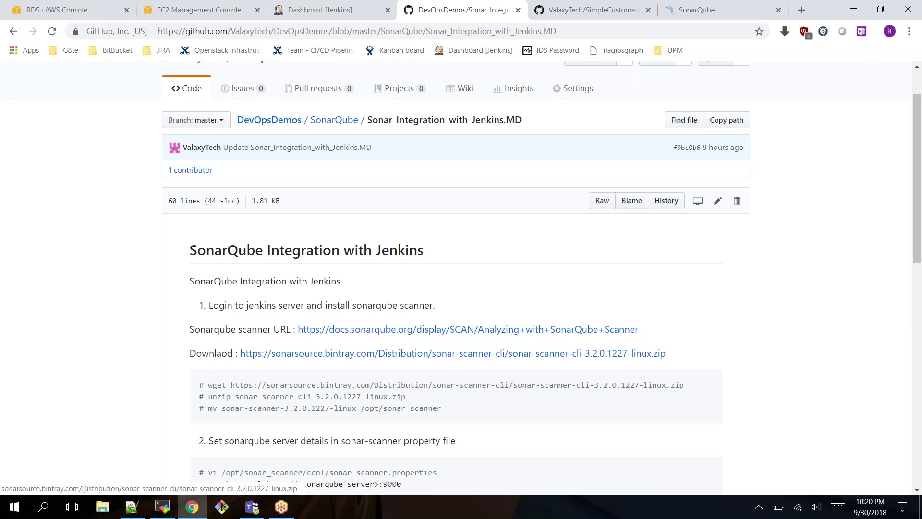
pyautogui.scroll(-1, 541, 369)
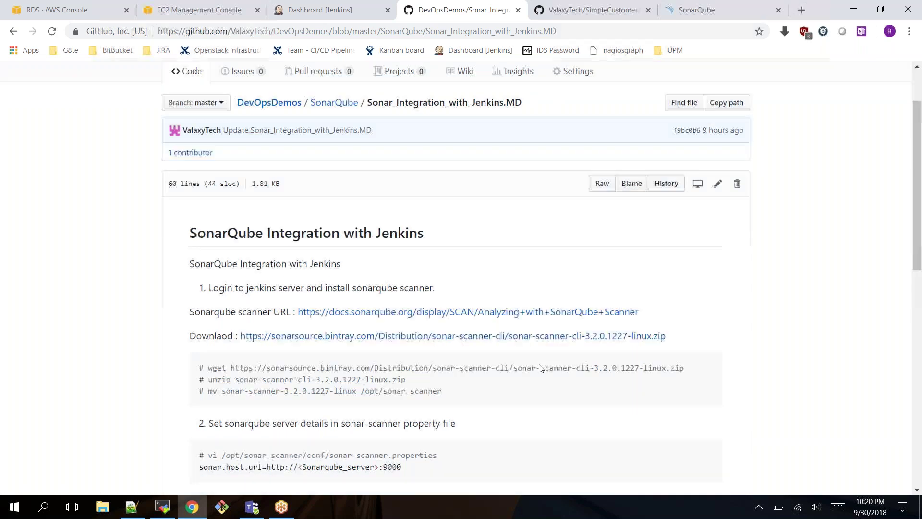
pyautogui.scroll(-1, 540, 368)
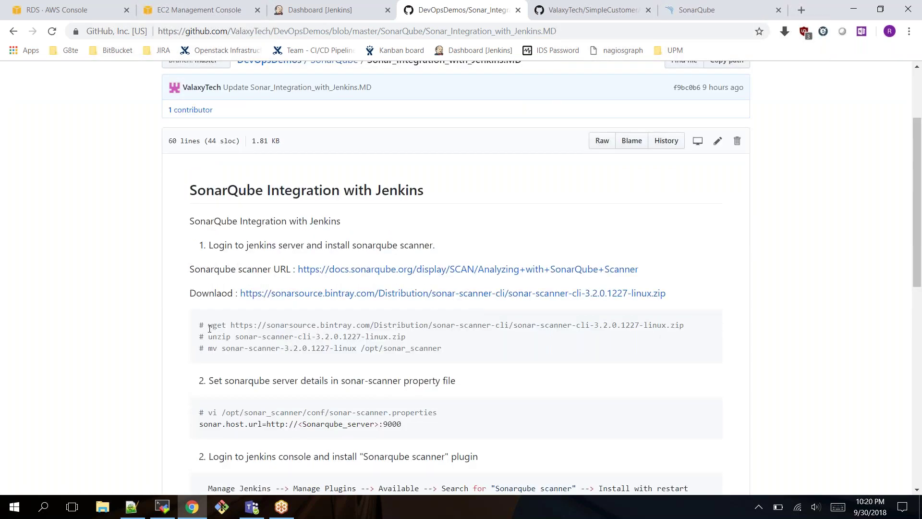
pyautogui.moveTo(238, 326); pyautogui.dragTo(702, 327)
pyautogui.hotkey('ctrl', 'c')
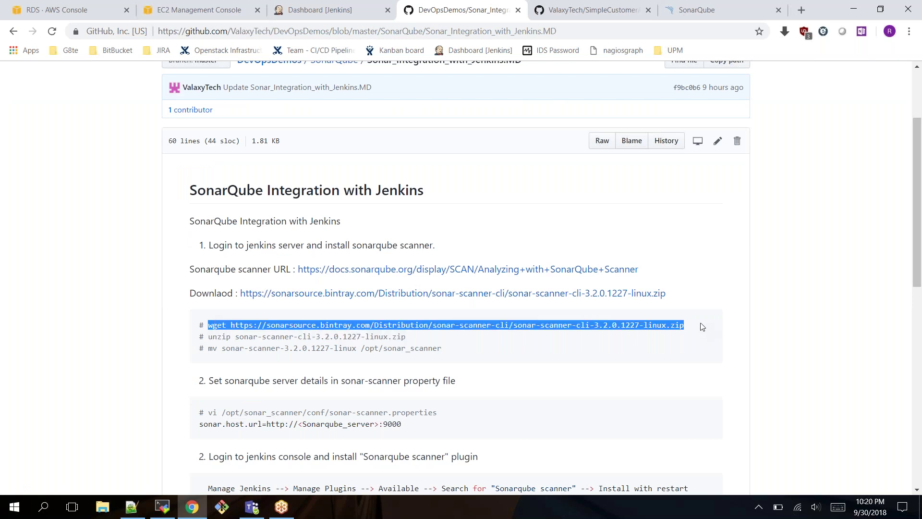
# Step: Switch to the Jenkins server's MobaXterm session and change to the /opt directory
pyautogui.click(163, 508)
pyautogui.rightClick(427, 279)
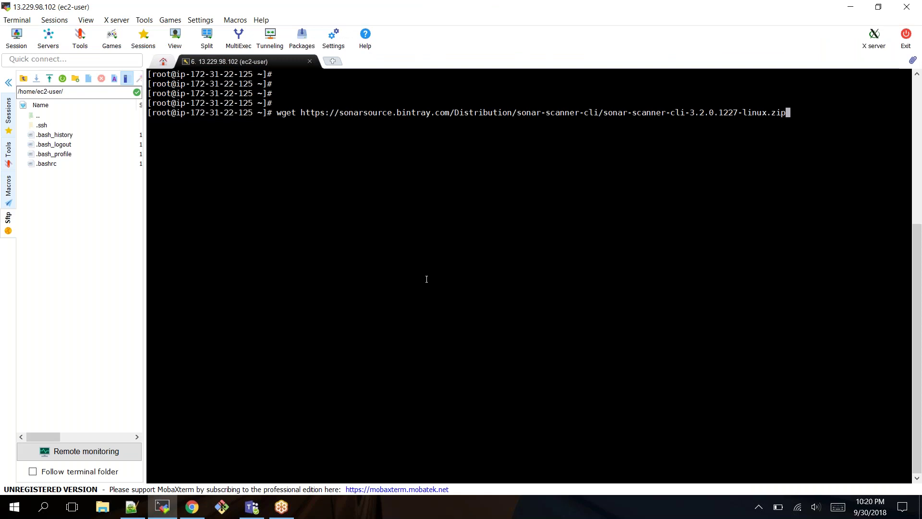
pyautogui.hotkey('ctrl', 'c')
pyautogui.write('cd /opt')
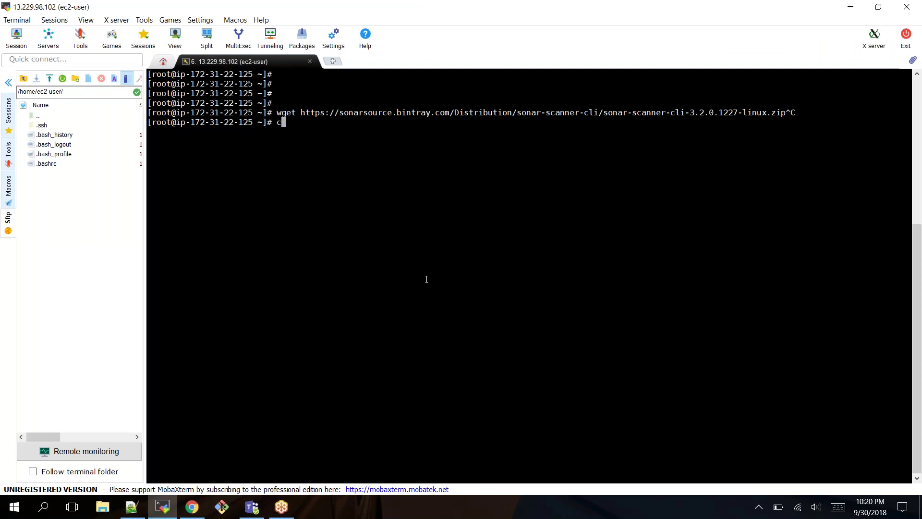
pyautogui.press('Return')
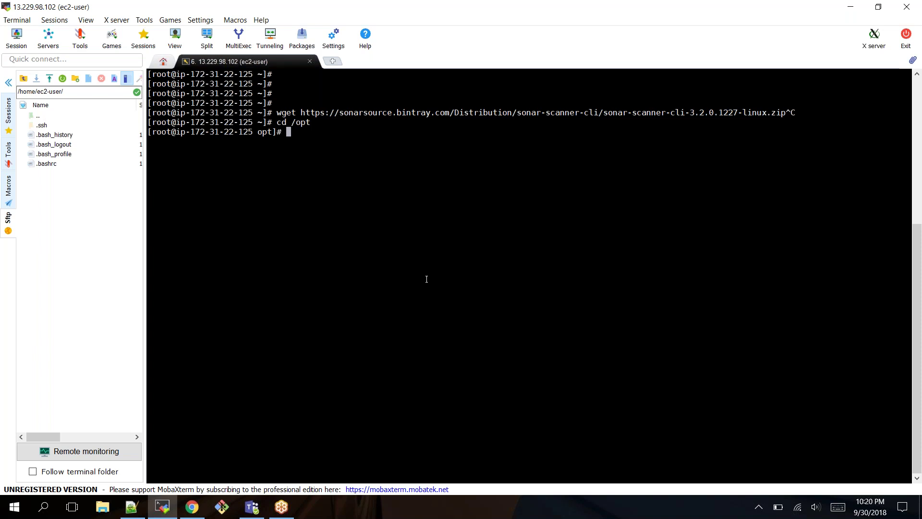
# Step: List the contents of /opt and download sonar-scanner-cli-3.2.0.1227-linux.zip there with the copied wget command
pyautogui.write('ls')
pyautogui.press('Return')
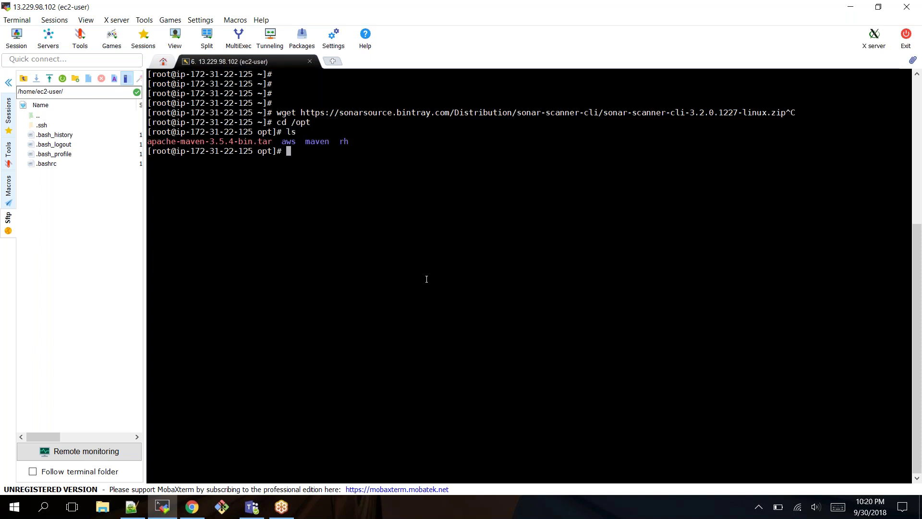
pyautogui.rightClick(427, 279)
pyautogui.press('Return')
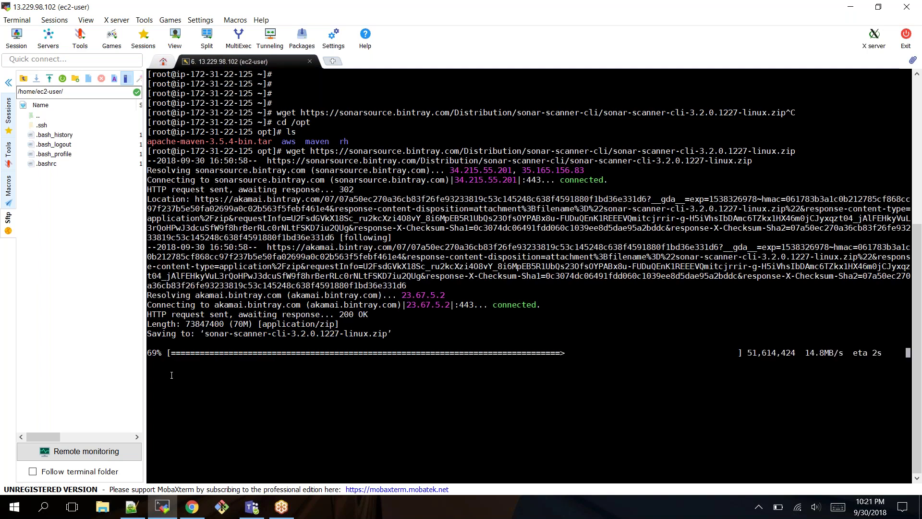
# Step: Extract sonar-scanner-cli-3.2.0.1227-linux.zip in /opt using the unzip command copied from the GitHub guide, and list the directory
pyautogui.click(191, 506)
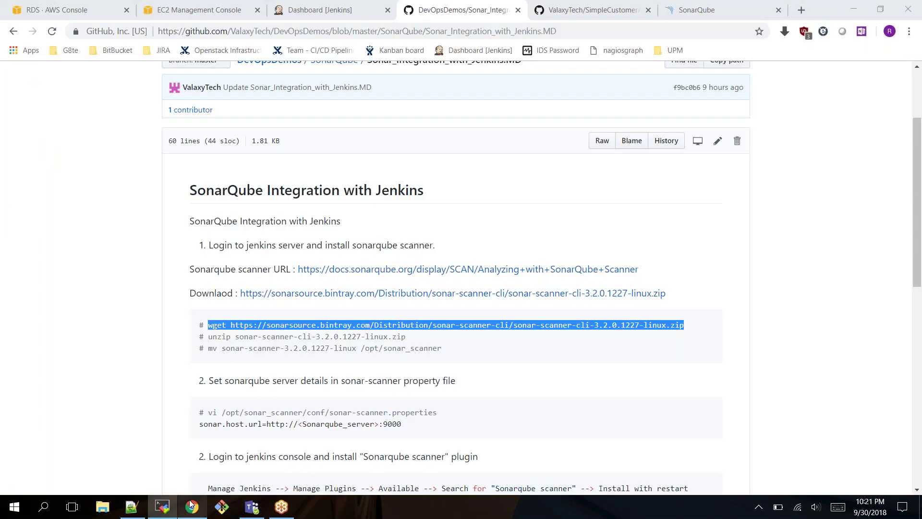
pyautogui.moveTo(208, 336); pyautogui.dragTo(406, 336)
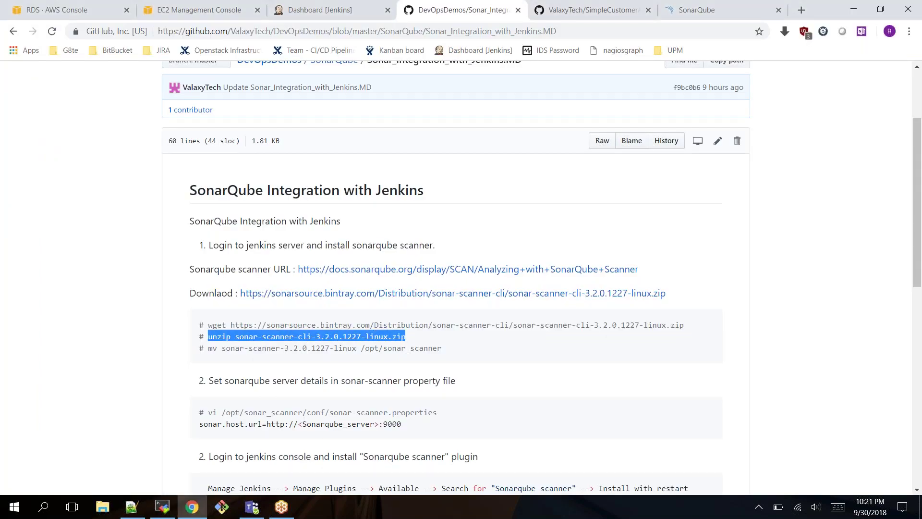
pyautogui.click(163, 507)
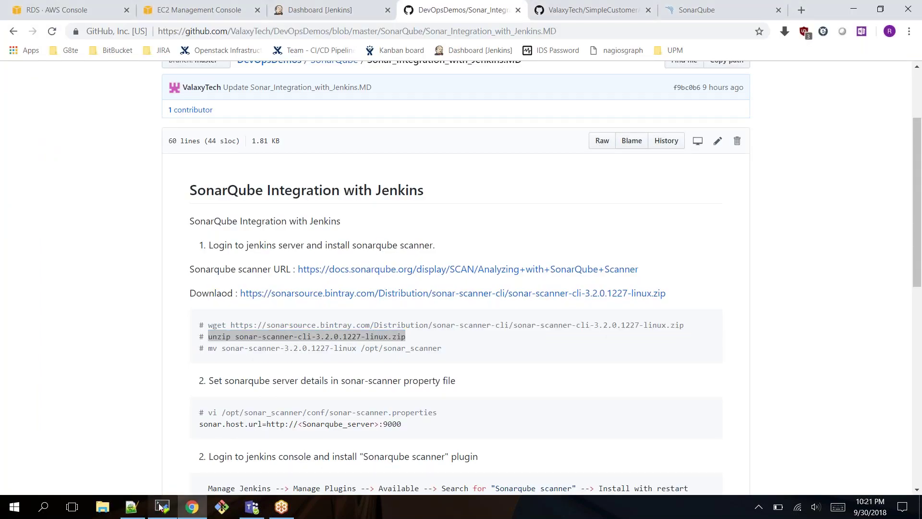
pyautogui.rightClick(417, 208)
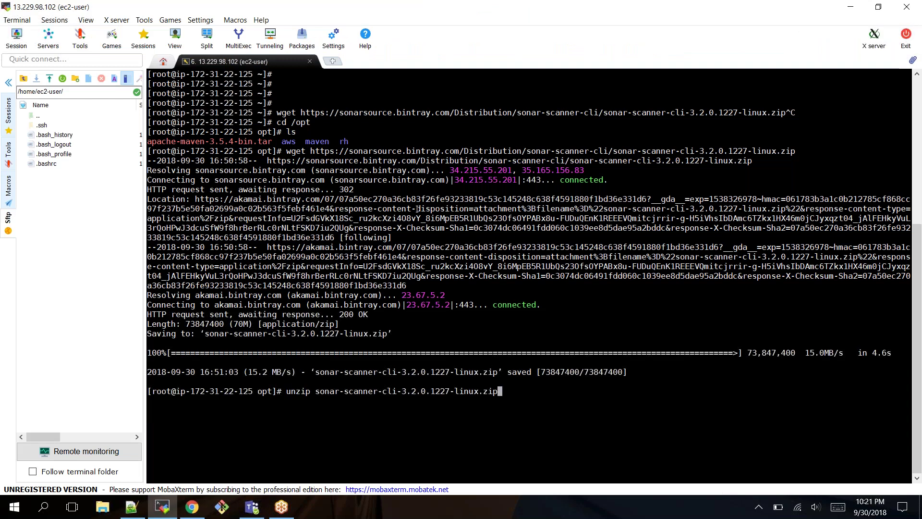
pyautogui.scroll(-1, 417, 209)
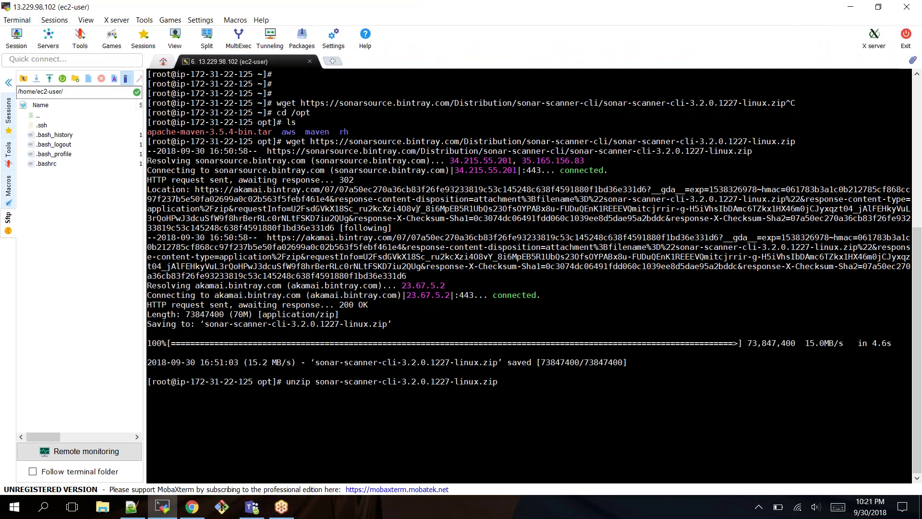
pyautogui.press('Return')
pyautogui.write('ls')
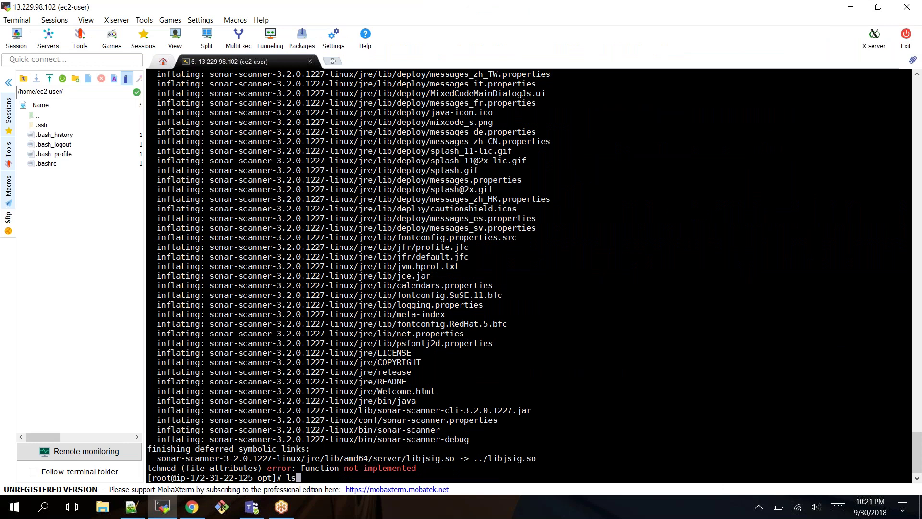
pyautogui.press('Return')
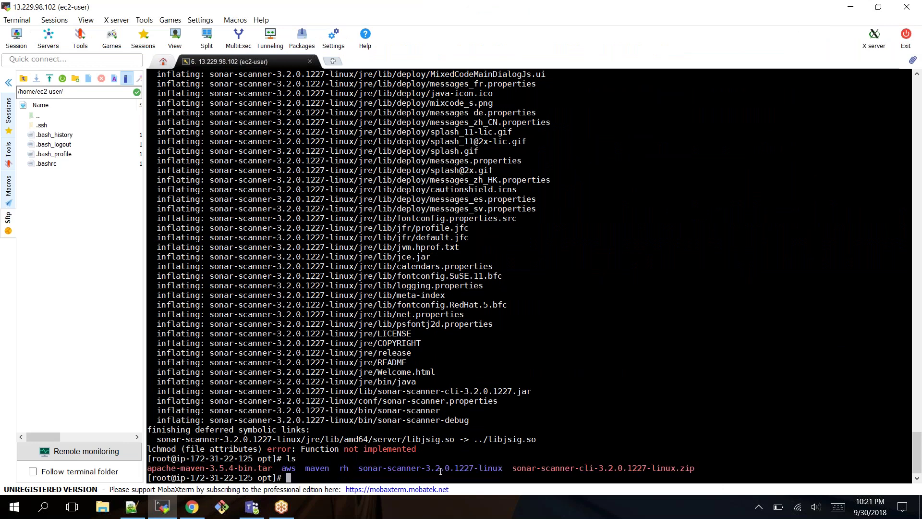
# Step: Rename the sonar-scanner-3.2.0.1227-linux folder to /opt/sonar_scanner using the guide's mv command, and list the directory
pyautogui.click(193, 511)
pyautogui.moveTo(212, 348); pyautogui.dragTo(451, 345)
pyautogui.click(218, 350)
pyautogui.hotkey('ctrl', 'c')
pyautogui.click(163, 507)
pyautogui.rightClick(462, 300)
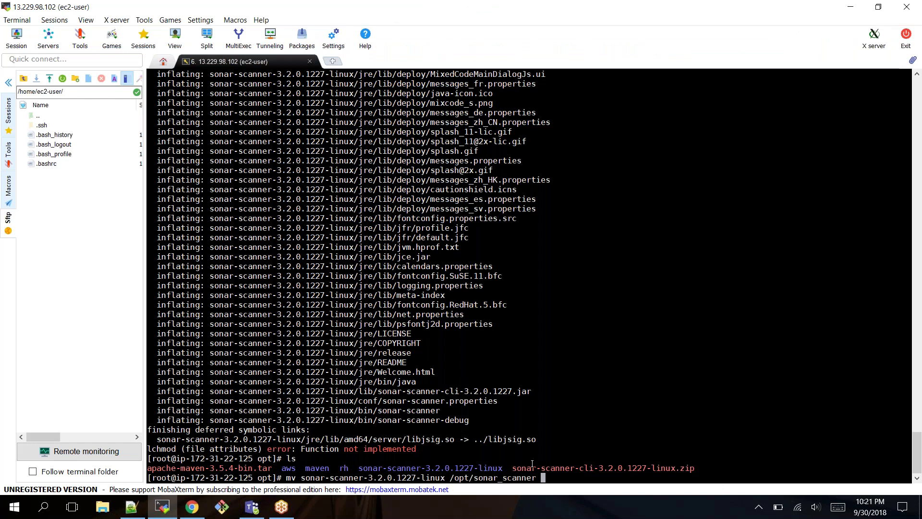
pyautogui.press('Return')
pyautogui.write('ls')
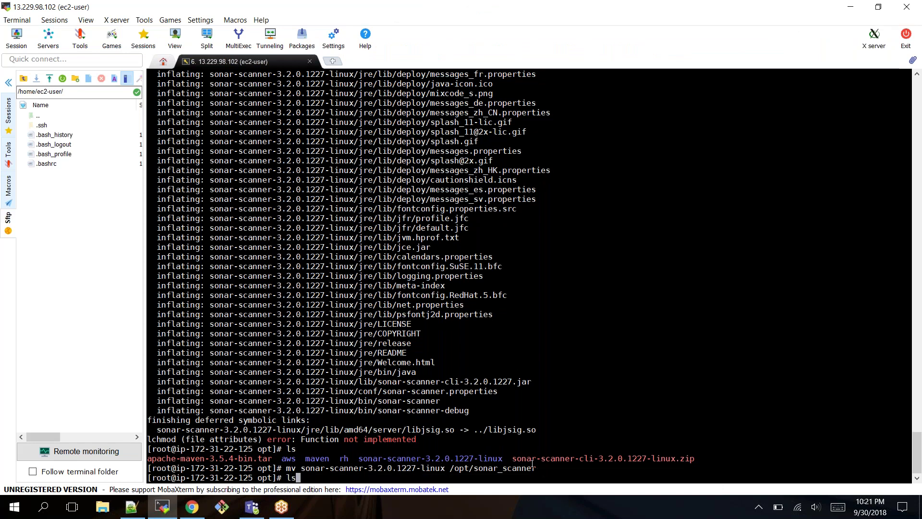
pyautogui.press('Return')
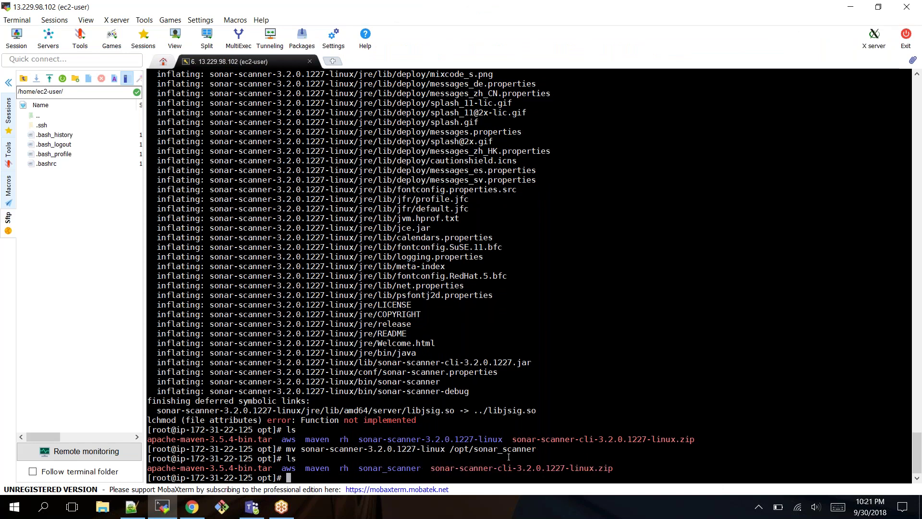
pyautogui.doubleClick(407, 468)
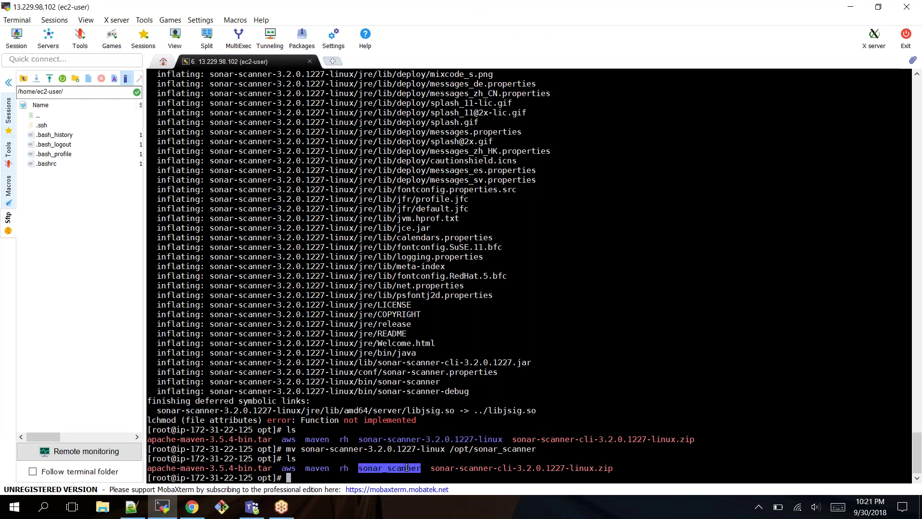
# Step: Examine the guide's instructions for setting sonar.host.url in /opt/sonar_scanner/conf/sonar-scanner.properties, and open the SonarQube dashboard for the server address
pyautogui.click(192, 506)
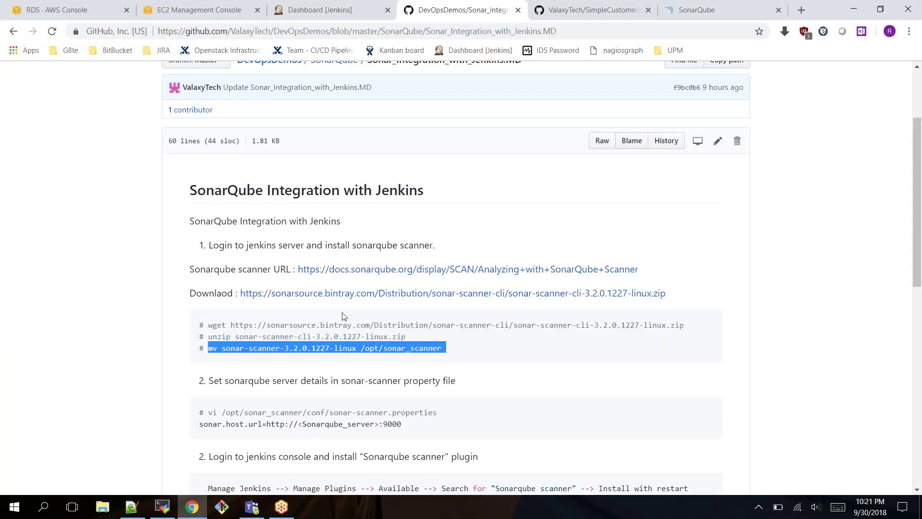
pyautogui.scroll(-1, 344, 316)
pyautogui.scroll(-3, 456, 279)
pyautogui.moveTo(208, 232); pyautogui.dragTo(442, 236)
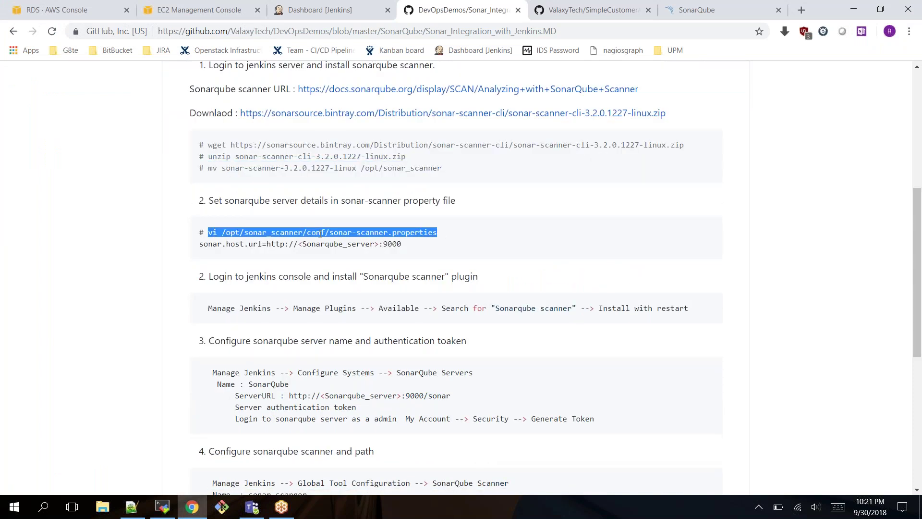
pyautogui.click(258, 234)
pyautogui.moveTo(244, 233); pyautogui.dragTo(303, 233)
pyautogui.doubleClick(320, 233)
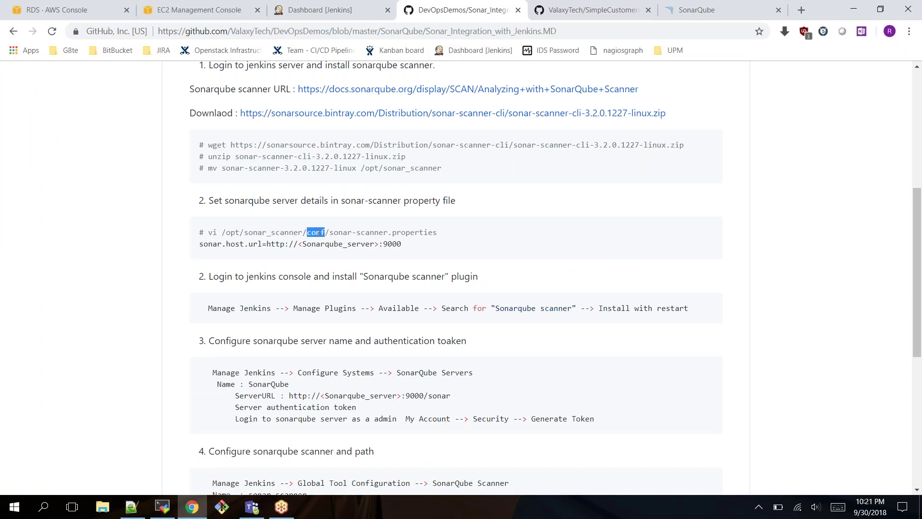
pyautogui.moveTo(334, 233); pyautogui.dragTo(450, 238)
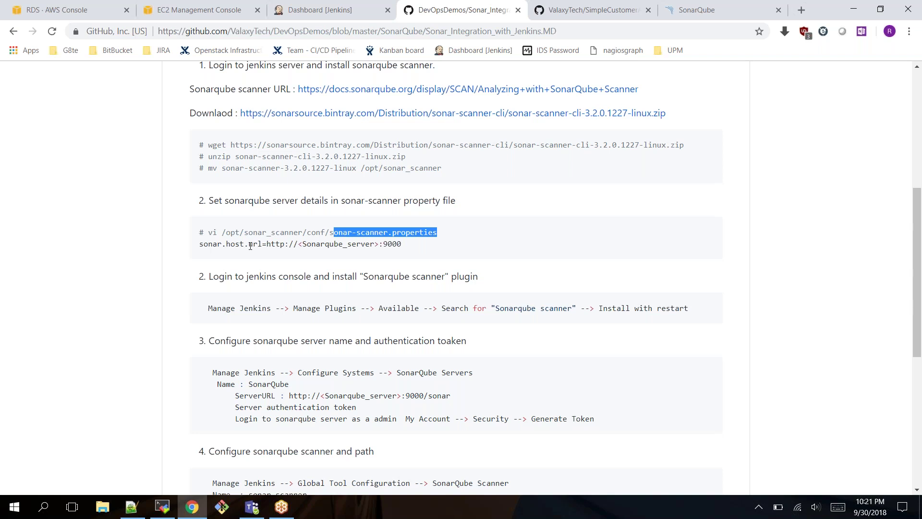
pyautogui.click(700, 10)
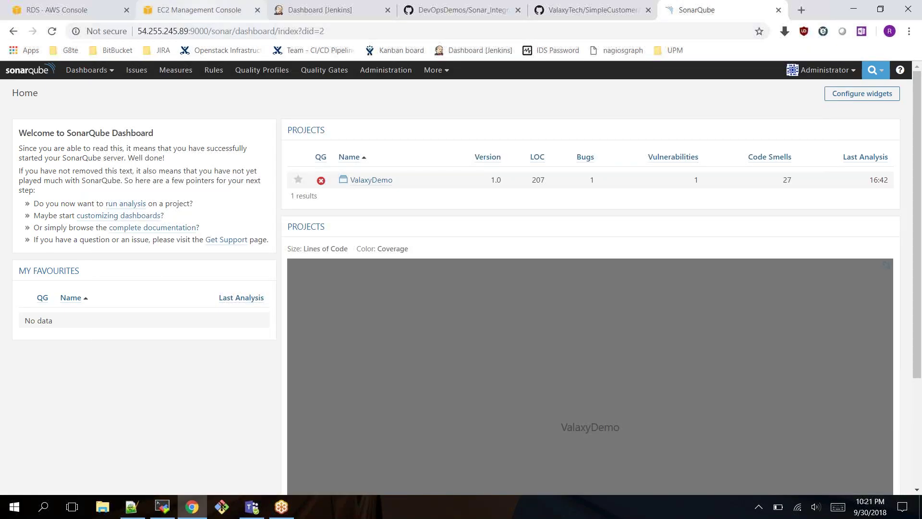
# Step: Look up the public IP of the SonarQube_Server instance in the EC2 console, and return to the GitHub guide
pyautogui.click(207, 8)
pyautogui.click(212, 231)
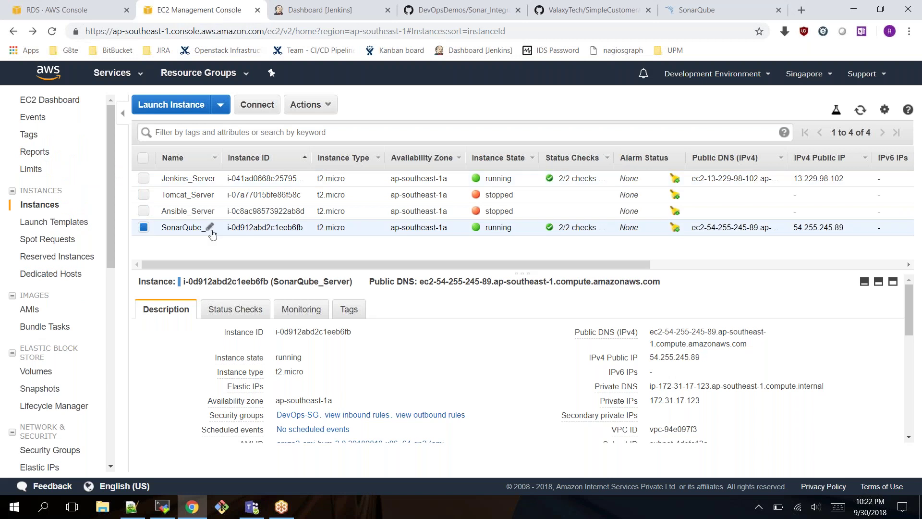
pyautogui.hotkey('ctrl', '4')
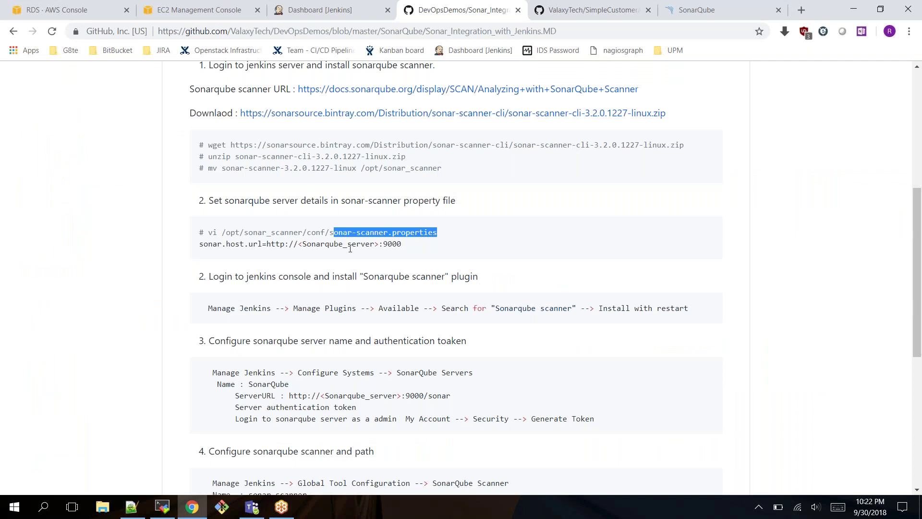
# Step: Open /opt/sonar_scanner/conf/sonar-scanner.properties in vi on the Jenkins server using the command copied from the guide
pyautogui.click(294, 247)
pyautogui.moveTo(208, 233); pyautogui.dragTo(455, 230)
pyautogui.hotkey('ctrl', 'c')
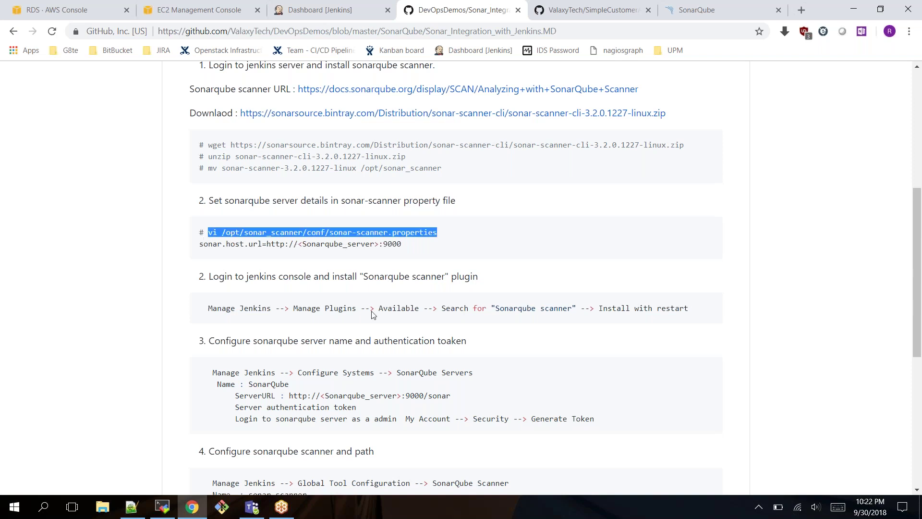
pyautogui.click(163, 506)
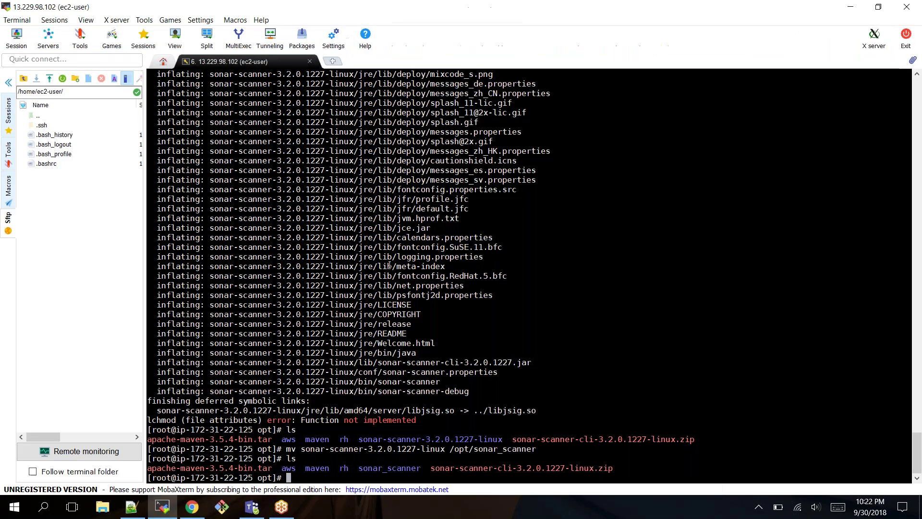
pyautogui.rightClick(389, 265)
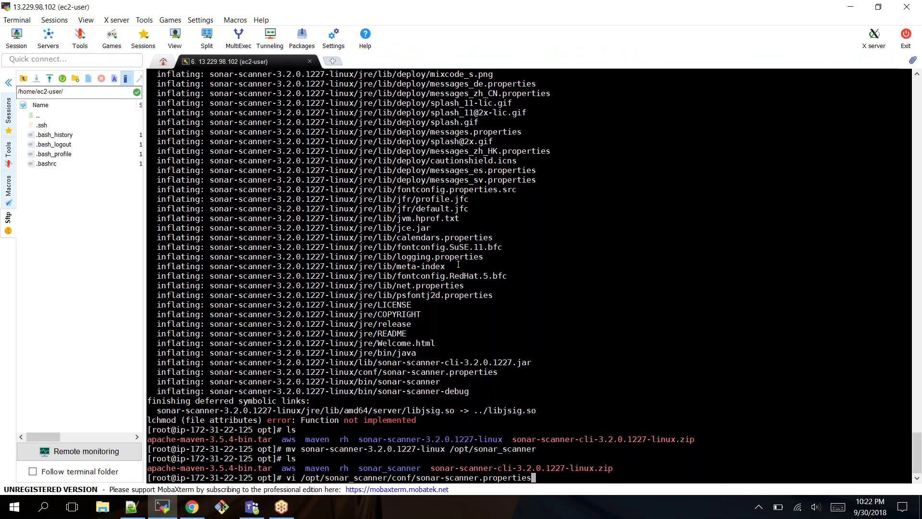
pyautogui.press('Return')
# Step: Uncomment the sonar.host.url line under Default SonarQube server
pyautogui.press('Down')
pyautogui.press('Down')
pyautogui.press('Down')
pyautogui.press('Down')
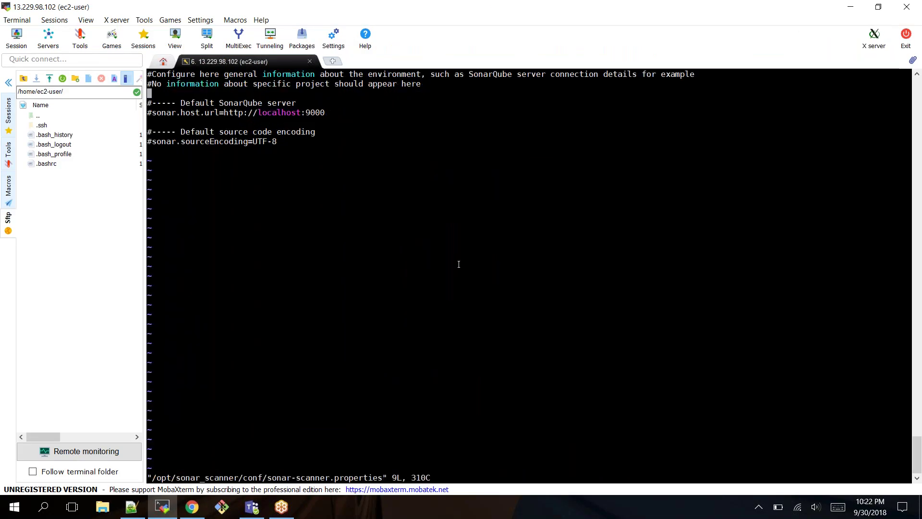
pyautogui.press('x')
pyautogui.press('Right')
pyautogui.press('Right')
pyautogui.press('Right')
pyautogui.press('Right')
pyautogui.press('Right')
pyautogui.press('Right')
pyautogui.press('Right')
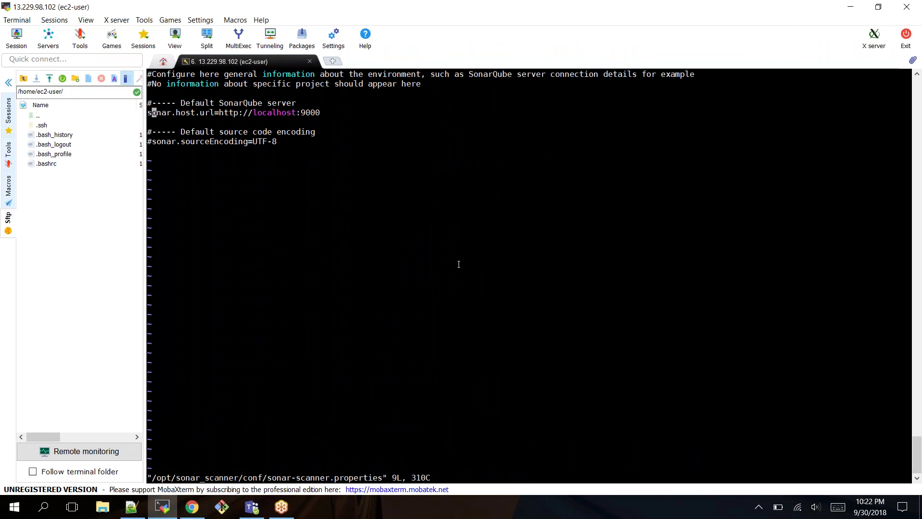
pyautogui.press('Right')
pyautogui.press('Right')
pyautogui.press('Right')
pyautogui.press('Right')
pyautogui.press('Right')
pyautogui.press('Right')
pyautogui.press('Right')
pyautogui.press('Right')
pyautogui.press('Right')
pyautogui.press('Right')
pyautogui.press('Right')
pyautogui.press('Right')
pyautogui.press('Right')
pyautogui.press('Right')
pyautogui.press('Right')
pyautogui.press('x')
pyautogui.press('x')
pyautogui.press('x')
pyautogui.press('x')
pyautogui.press('x')
pyautogui.press('x')
pyautogui.press('x')
pyautogui.press('x')
pyautogui.press('x')
# Step: Insert the server address 54.255.245.89, copied from the SonarQube page's URL, before the port in sonar.host.url
pyautogui.press('i')
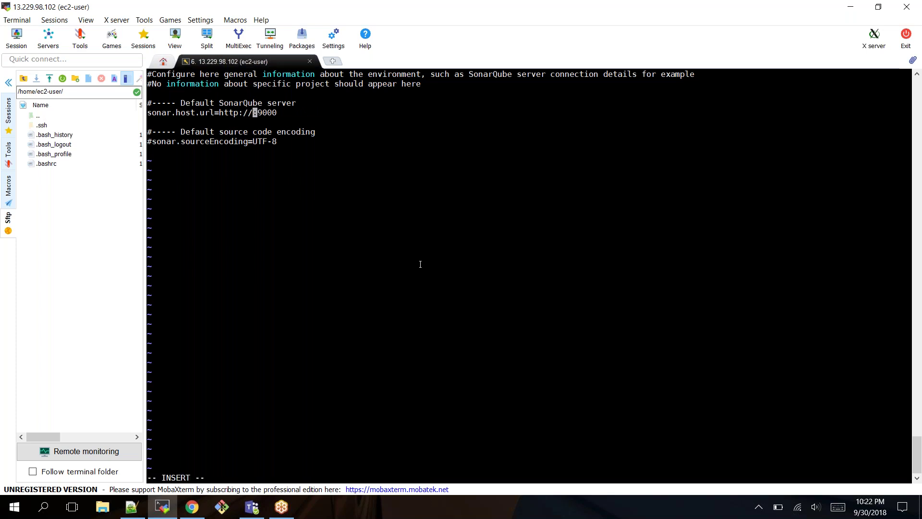
pyautogui.hotkey('alt', 'Tab')
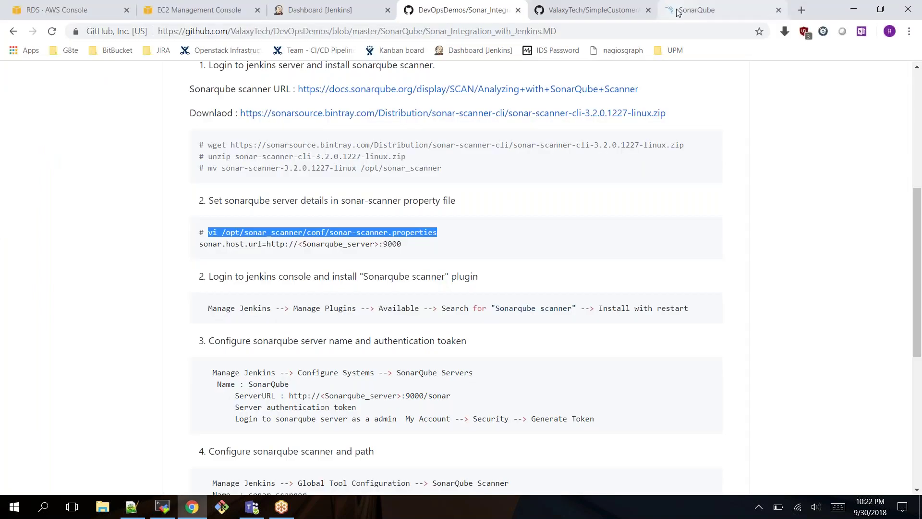
pyautogui.click(677, 12)
pyautogui.moveTo(138, 31); pyautogui.dragTo(190, 31)
pyautogui.hotkey('ctrl', 'c')
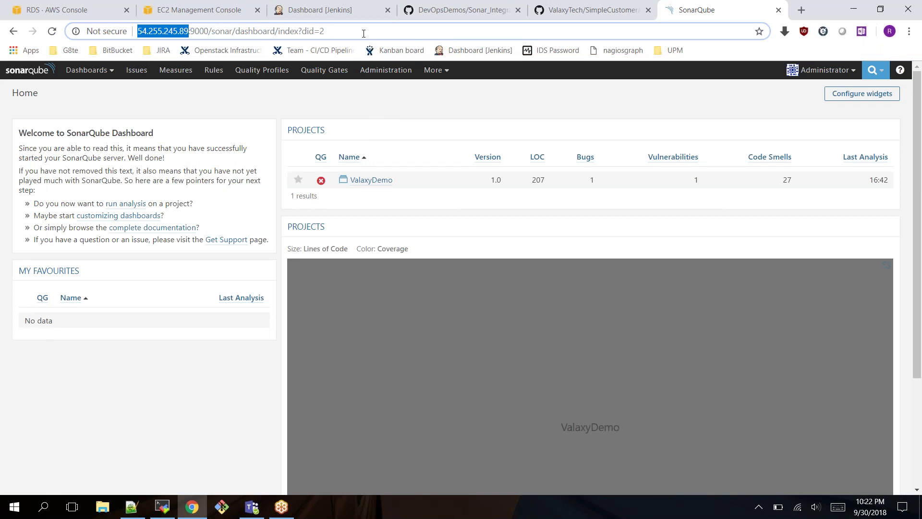
pyautogui.click(163, 507)
pyautogui.rightClick(355, 243)
pyautogui.press('Escape')
pyautogui.press('Left')
pyautogui.press('Left')
pyautogui.press('Left')
pyautogui.press('Left')
pyautogui.press('Left')
pyautogui.press('Left')
pyautogui.press('Left')
pyautogui.press('Left')
pyautogui.press('Left')
pyautogui.press('Left')
pyautogui.press('Left')
pyautogui.press('Left')
pyautogui.press('Left')
pyautogui.press('Left')
pyautogui.press('Left')
pyautogui.press('Left')
pyautogui.press('Left')
pyautogui.press('Left')
pyautogui.press('Left')
pyautogui.press('x')
pyautogui.press('x')
pyautogui.press('x')
pyautogui.press('x')
pyautogui.press('x')
pyautogui.press('x')
pyautogui.press('x')
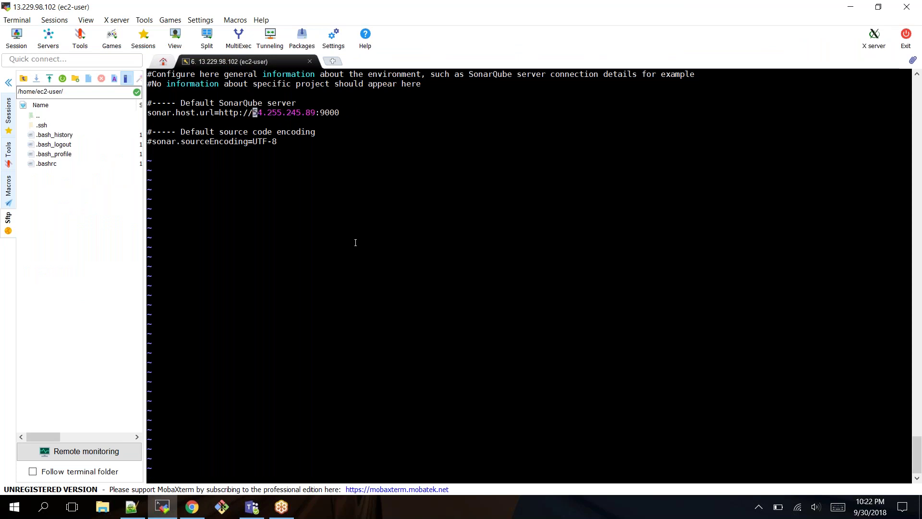
pyautogui.write(':wq')
pyautogui.press('Return')
# Step: Check the guide's plugin installation instructions, and open the list of available plugins in the Jenkins Plugin Manager
pyautogui.click(192, 507)
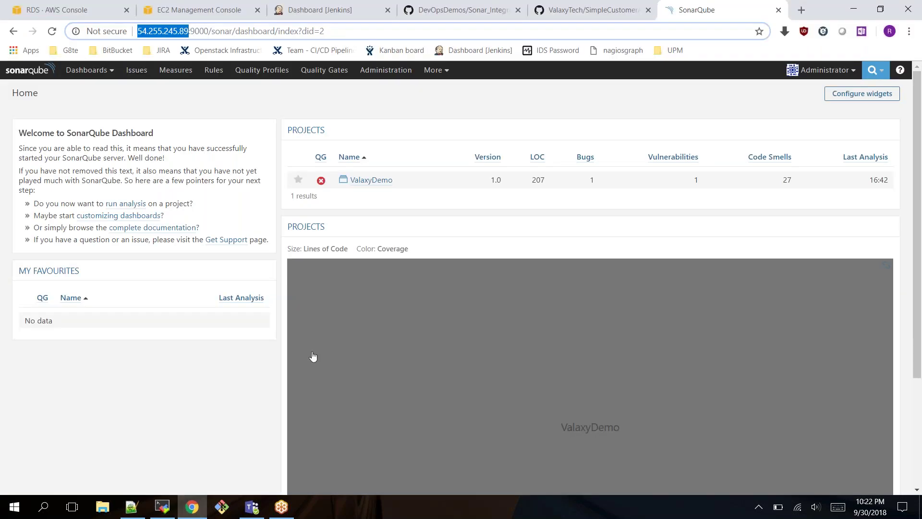
pyautogui.click(456, 11)
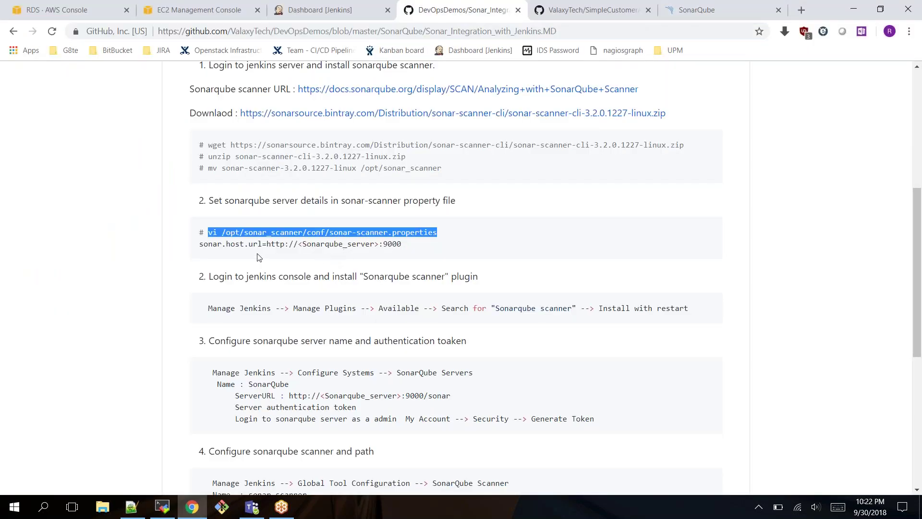
pyautogui.scroll(-2, 455, 230)
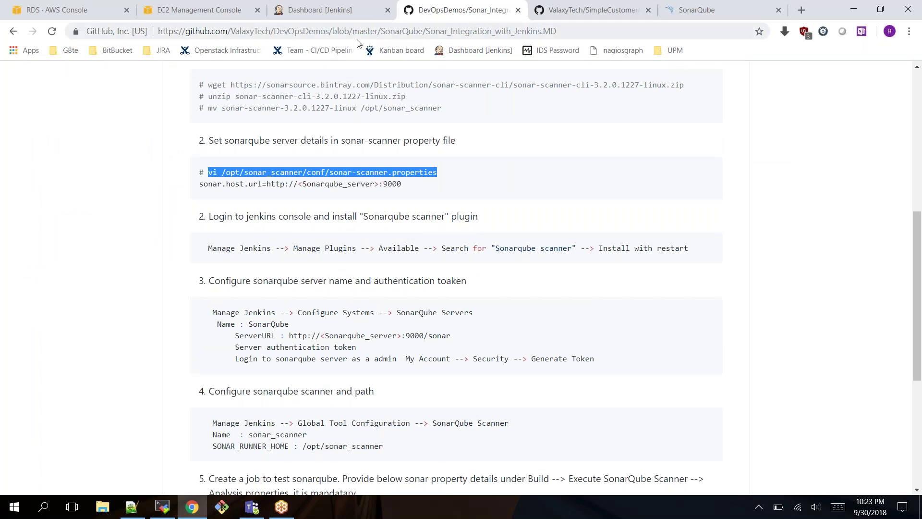
pyautogui.click(340, 14)
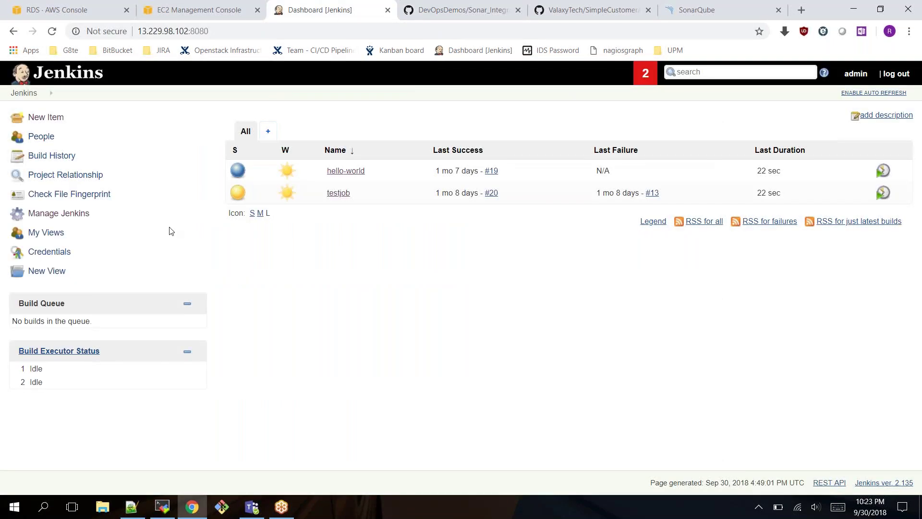
pyautogui.click(66, 214)
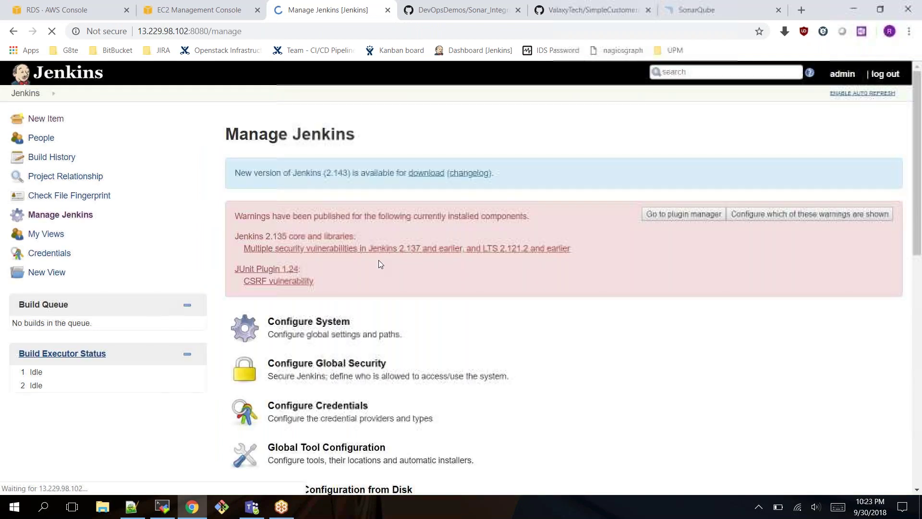
pyautogui.scroll(-1, 435, 362)
pyautogui.scroll(-3, 435, 362)
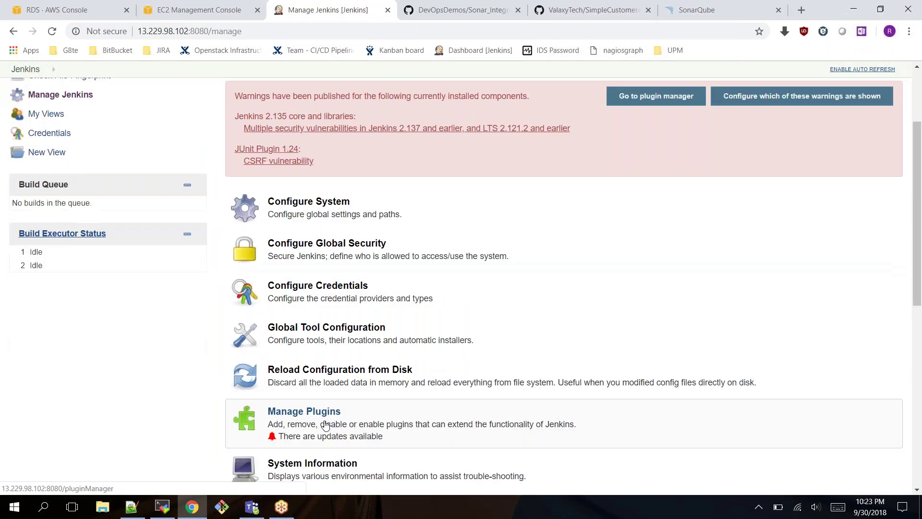
pyautogui.click(435, 362)
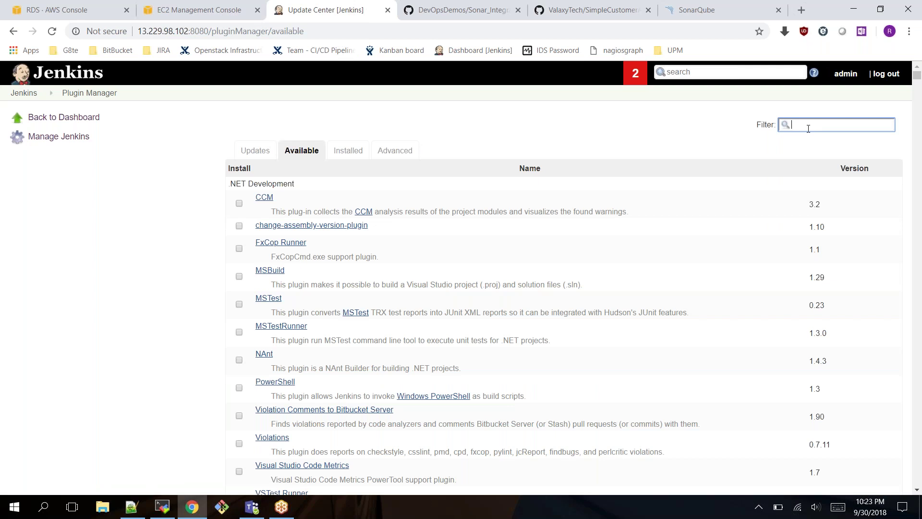
# Step: Filter the available plugins by "sonar" and install SonarQube Scanner without restart
pyautogui.write('sonar')
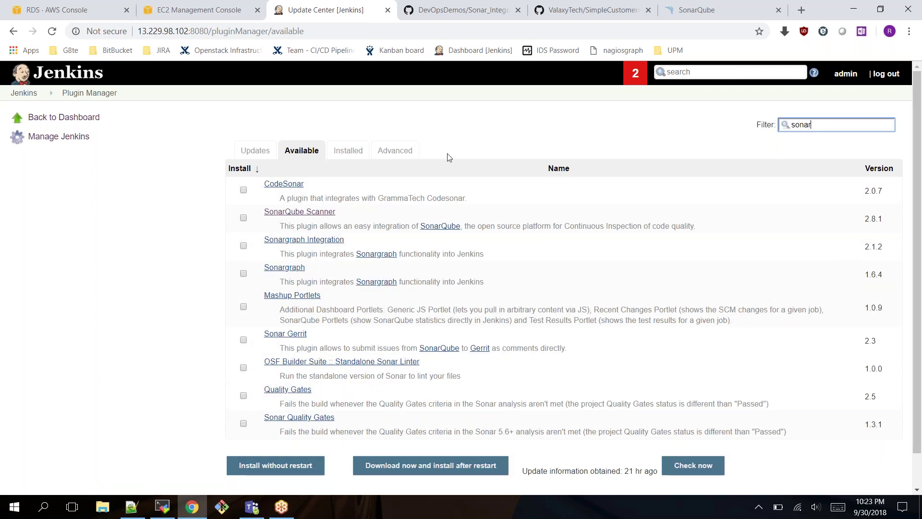
pyautogui.click(244, 218)
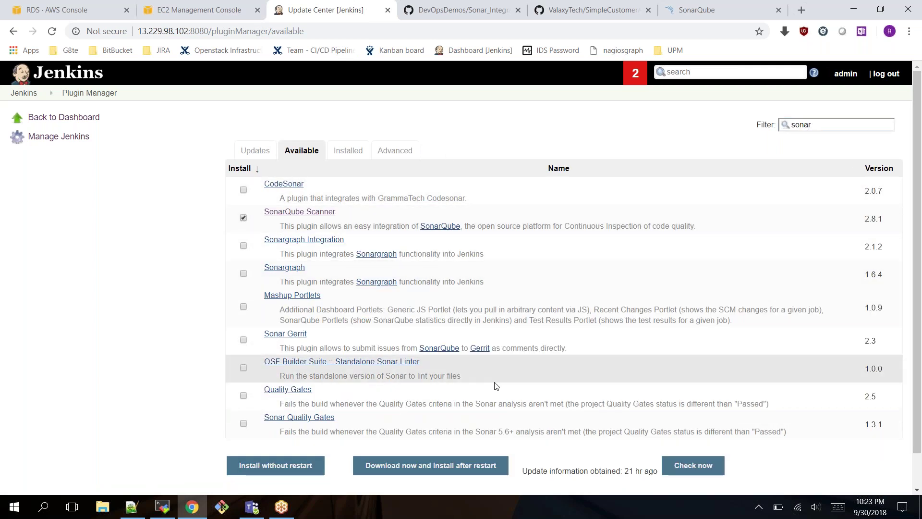
pyautogui.click(304, 470)
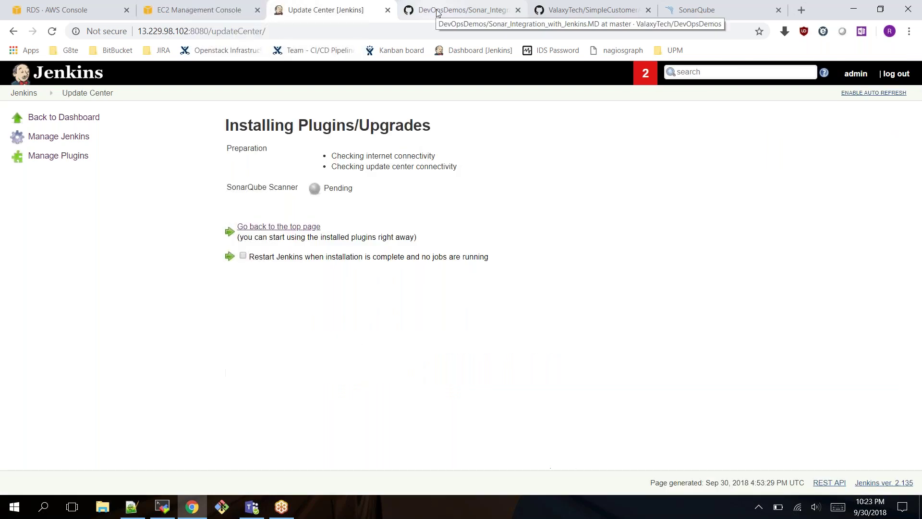
pyautogui.click(413, 9)
pyautogui.click(332, 10)
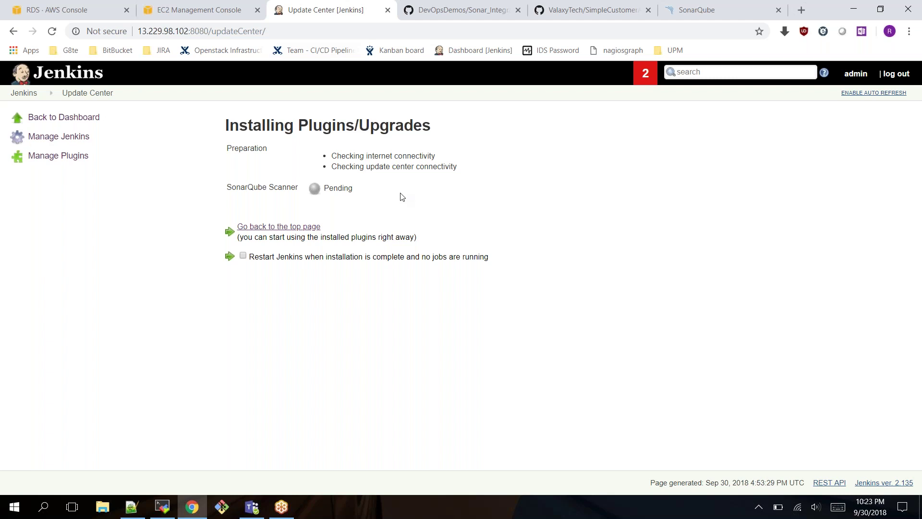
# Step: Examine the guide's instructions for configuring the SonarQube server name, URL and authentication token in Jenkins
pyautogui.click(441, 13)
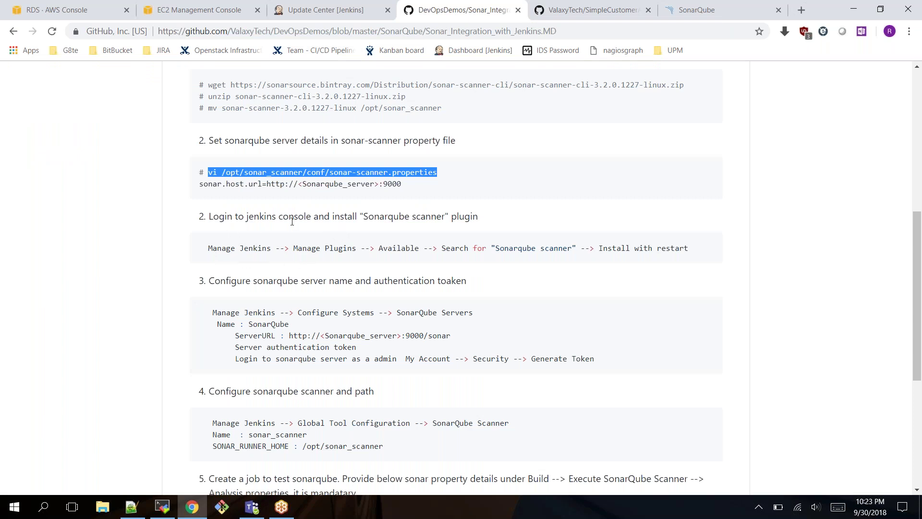
pyautogui.moveTo(364, 216); pyautogui.dragTo(443, 216)
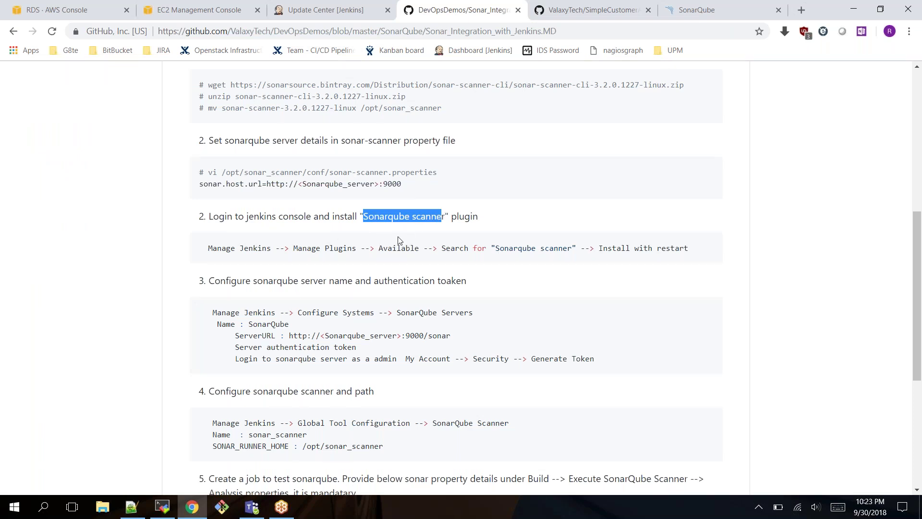
pyautogui.scroll(-1, 398, 240)
pyautogui.scroll(-2, 329, 165)
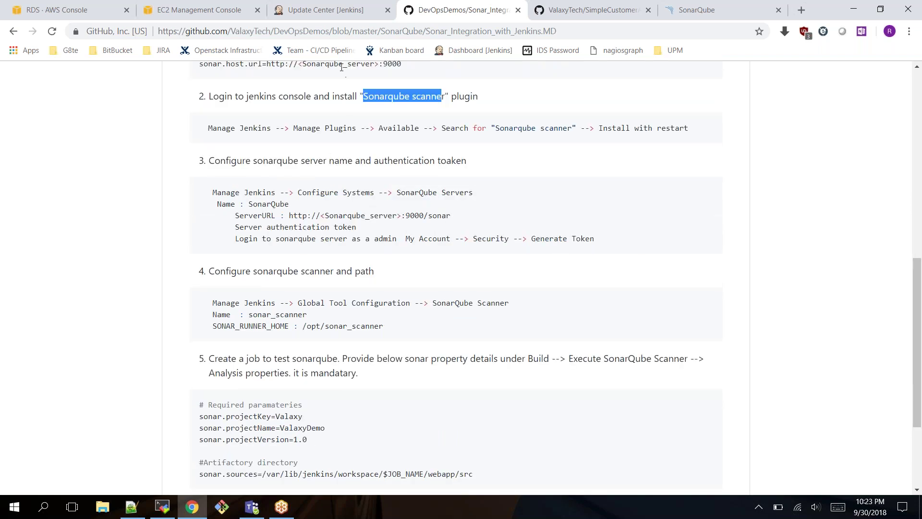
pyautogui.moveTo(216, 192); pyautogui.dragTo(370, 195)
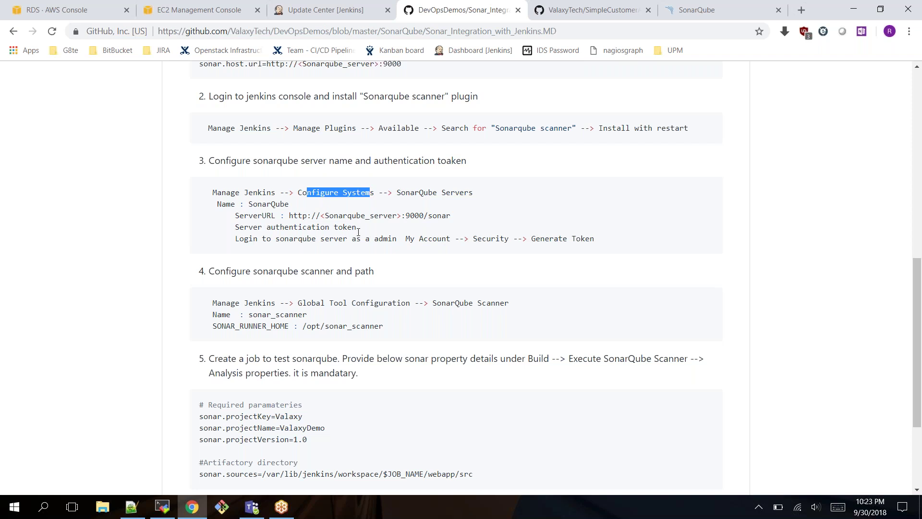
pyautogui.moveTo(235, 227); pyautogui.dragTo(380, 226)
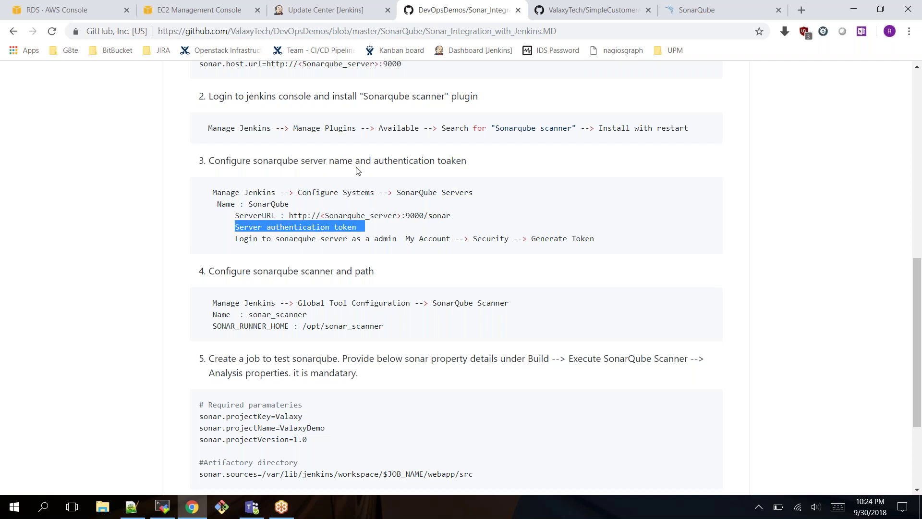
# Step: Open the Jenkins system configuration and add a new SonarQube installation entry under SonarQube servers
pyautogui.click(328, 10)
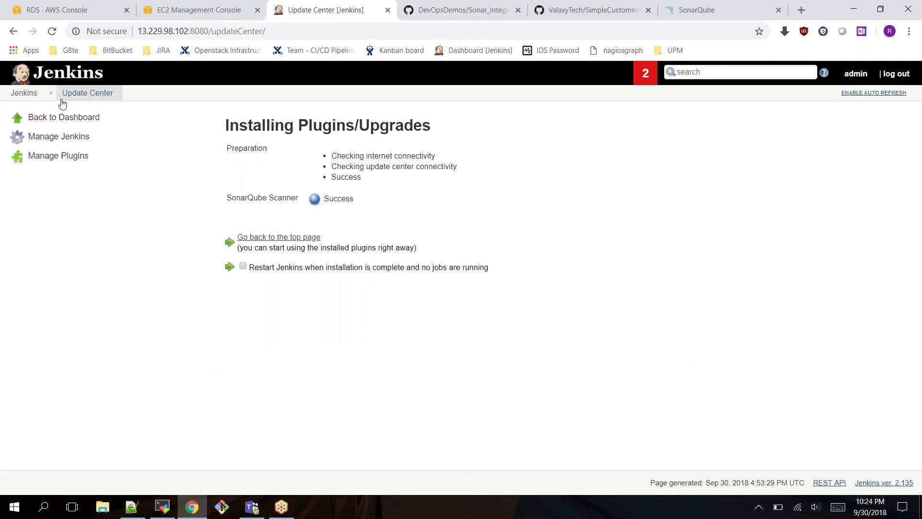
pyautogui.click(26, 92)
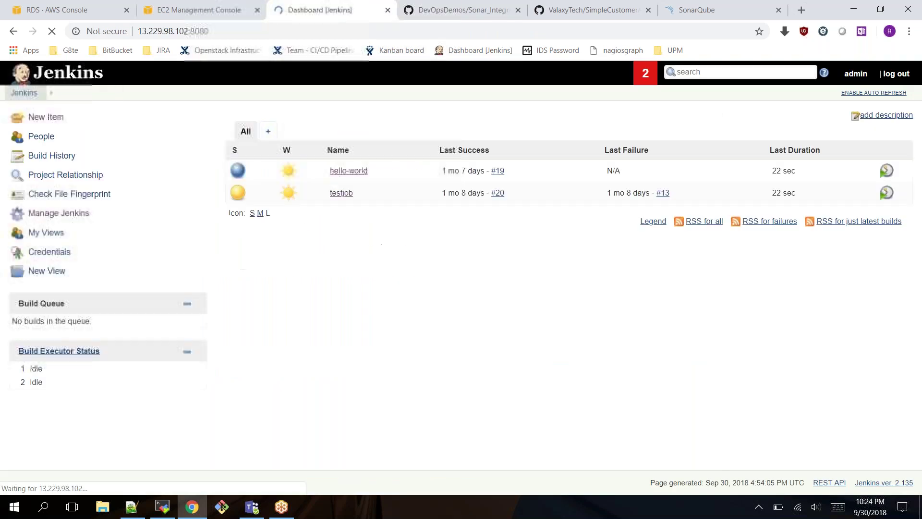
pyautogui.click(54, 215)
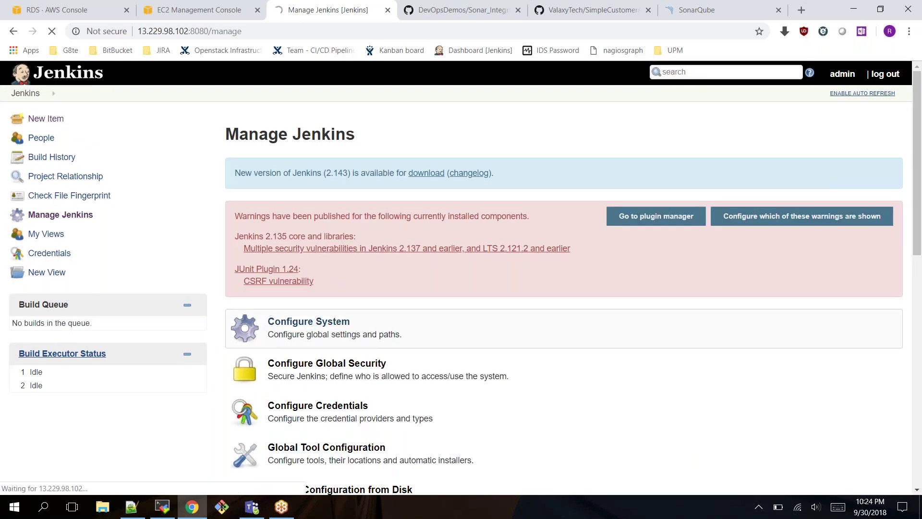
pyautogui.click(375, 322)
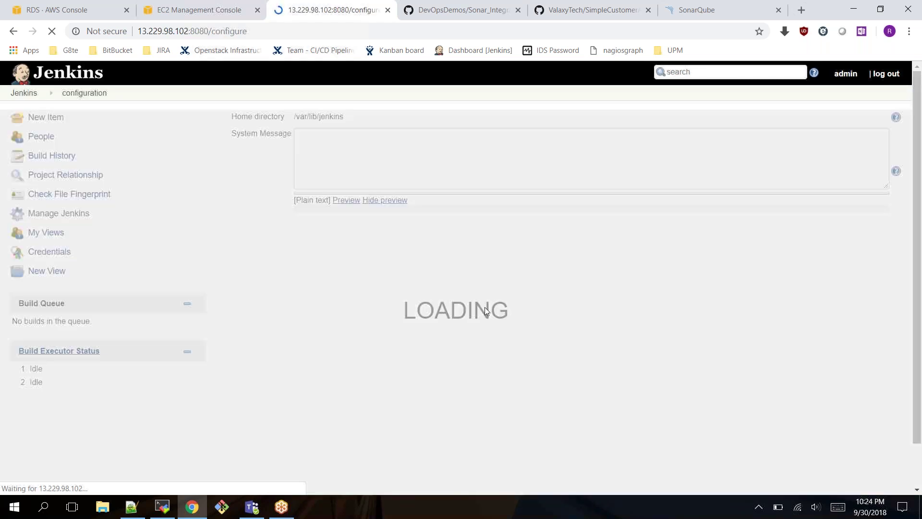
pyautogui.scroll(-3, 543, 258)
pyautogui.scroll(-2, 542, 258)
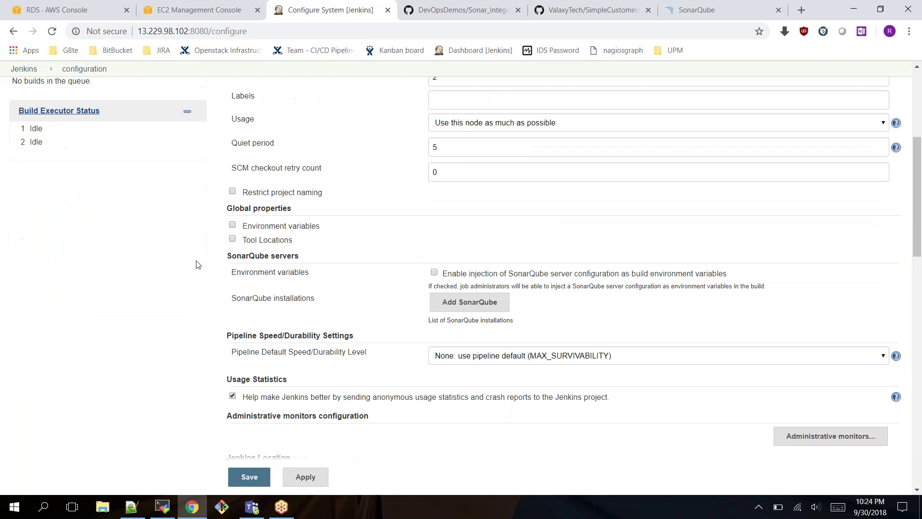
pyautogui.click(462, 305)
pyautogui.click(590, 304)
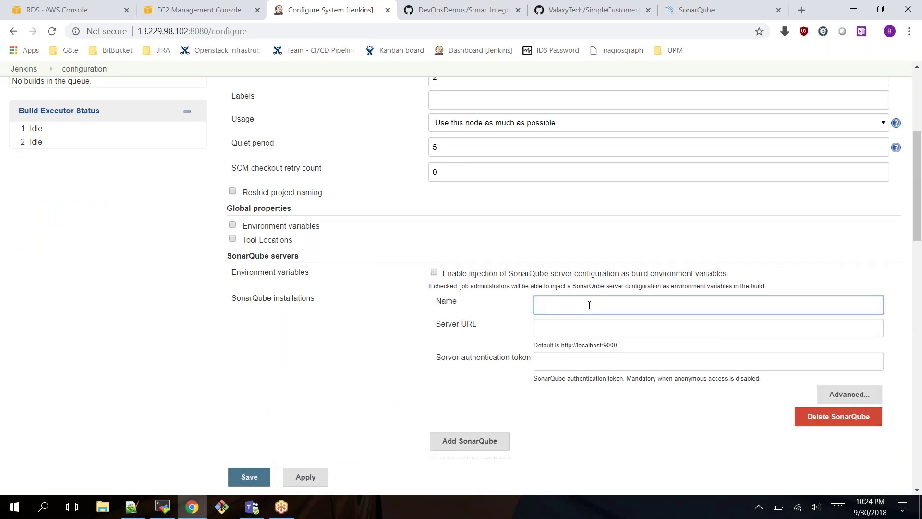
pyautogui.click(696, 8)
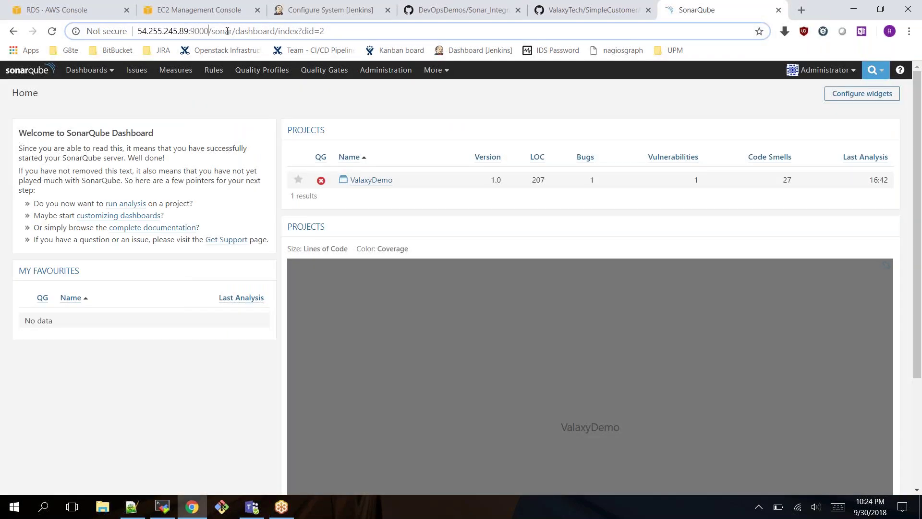
pyautogui.moveTo(234, 30); pyautogui.dragTo(51, 29)
pyautogui.hotkey('ctrl', 'c')
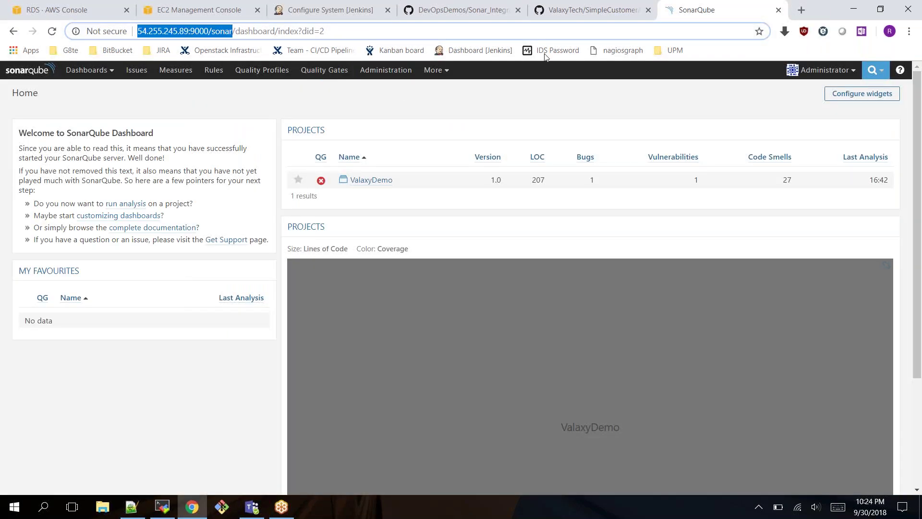
pyautogui.click(330, 9)
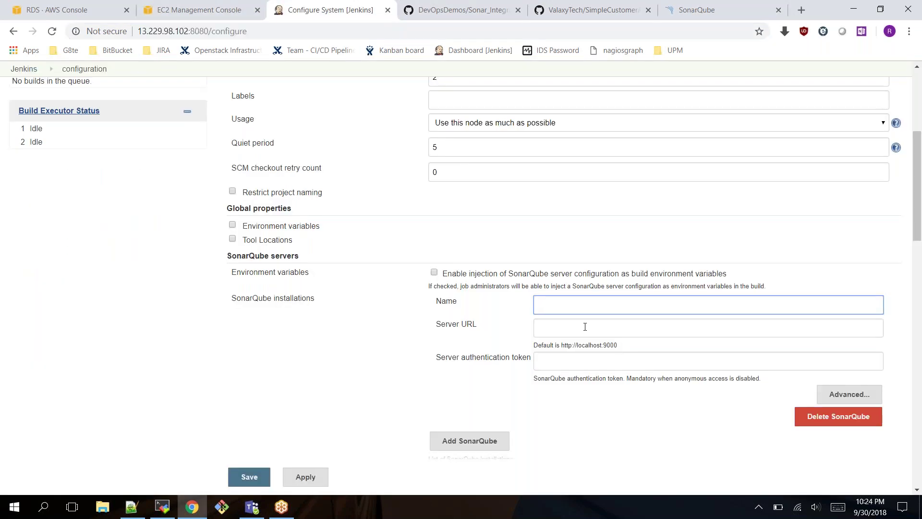
pyautogui.write('Sonar_server')
pyautogui.press('Tab')
pyautogui.hotkey('ctrl', 'v')
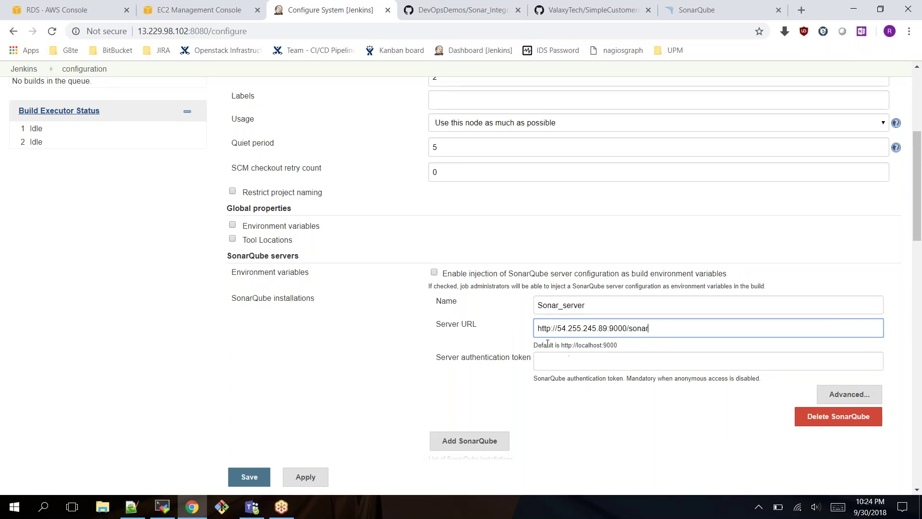
# Step: Review the entered installation name and the host address and /sonar path in the server URL
pyautogui.click(545, 305)
pyautogui.press('Tab')
pyautogui.press('Tab')
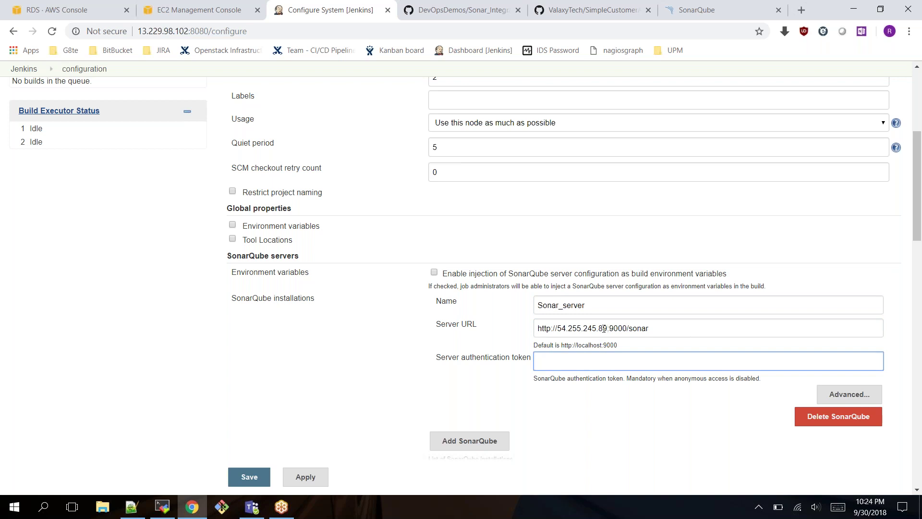
pyautogui.moveTo(608, 328); pyautogui.dragTo(558, 328)
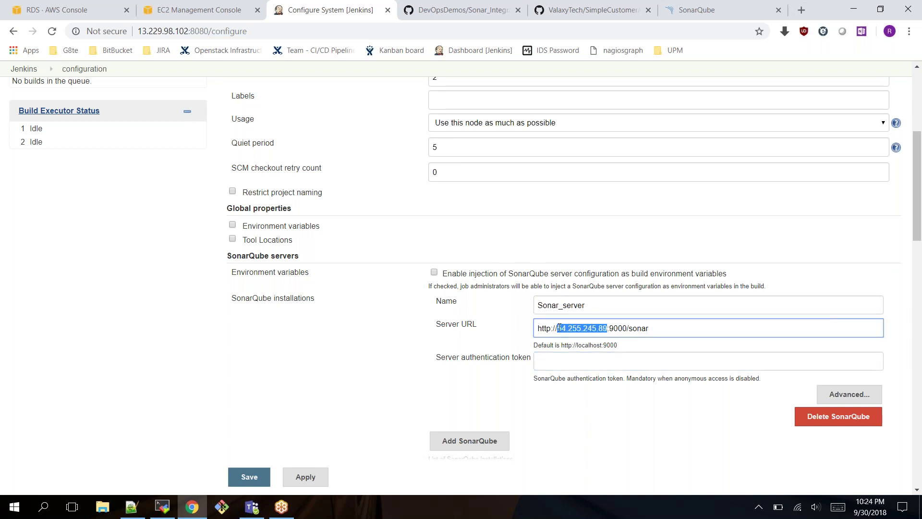
pyautogui.doubleClick(619, 329)
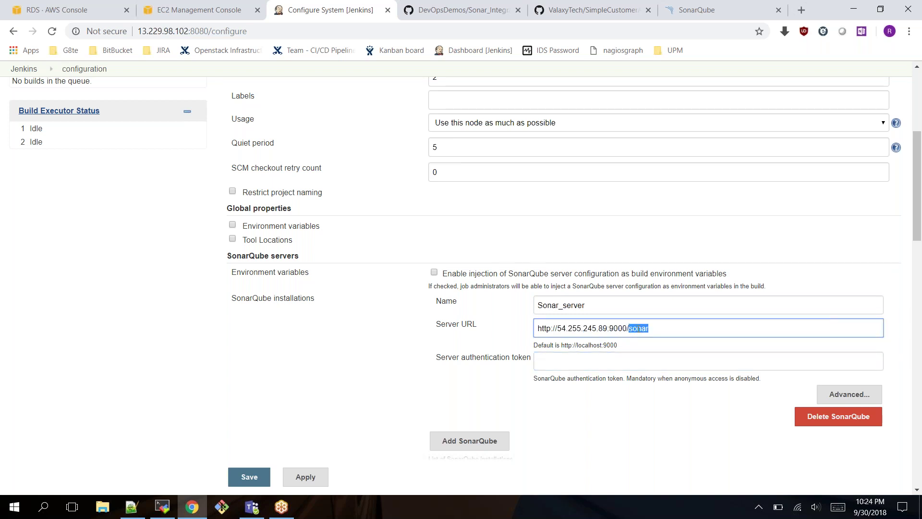
pyautogui.click(620, 361)
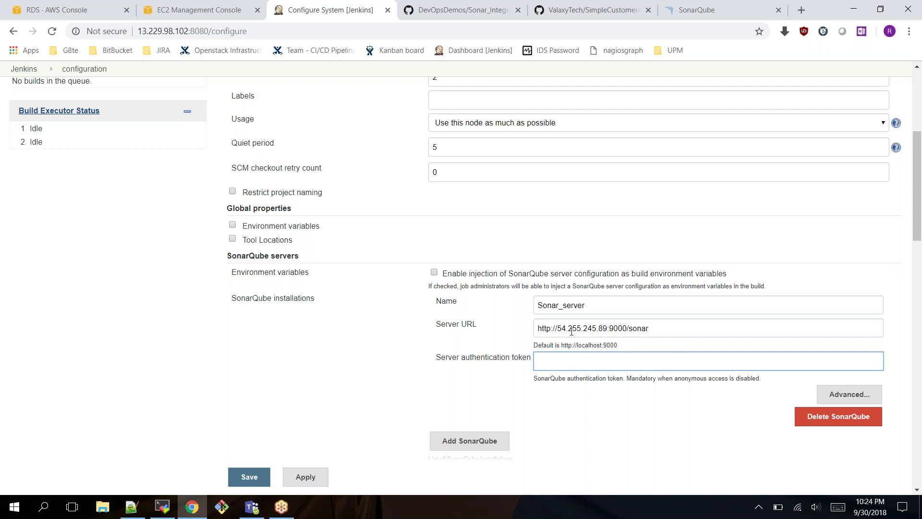
pyautogui.moveTo(651, 328); pyautogui.dragTo(522, 313)
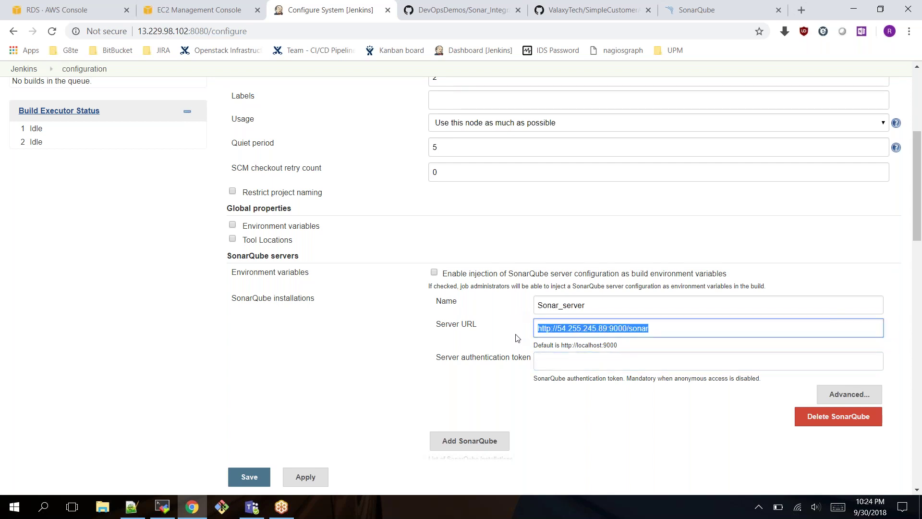
pyautogui.click(549, 360)
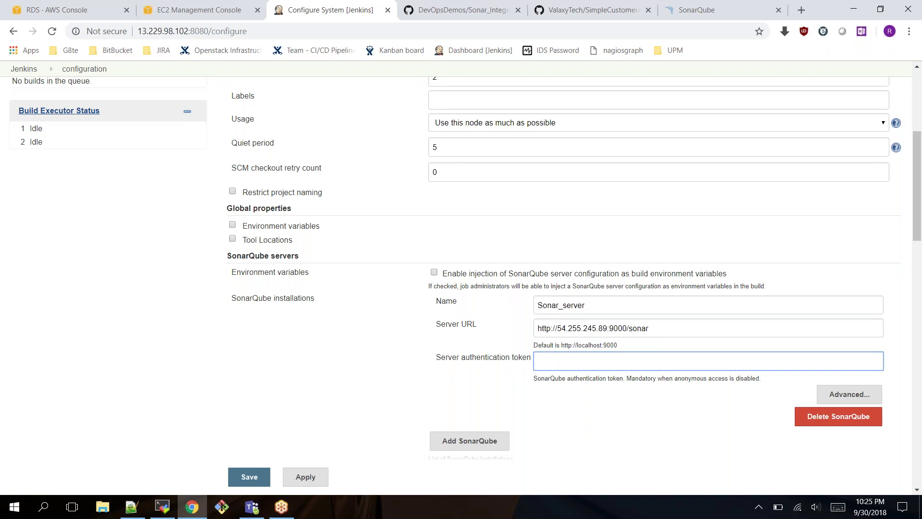
# Step: Check the guide's token generation instructions, and open the security settings of the SonarQube administrator account
pyautogui.click(456, 10)
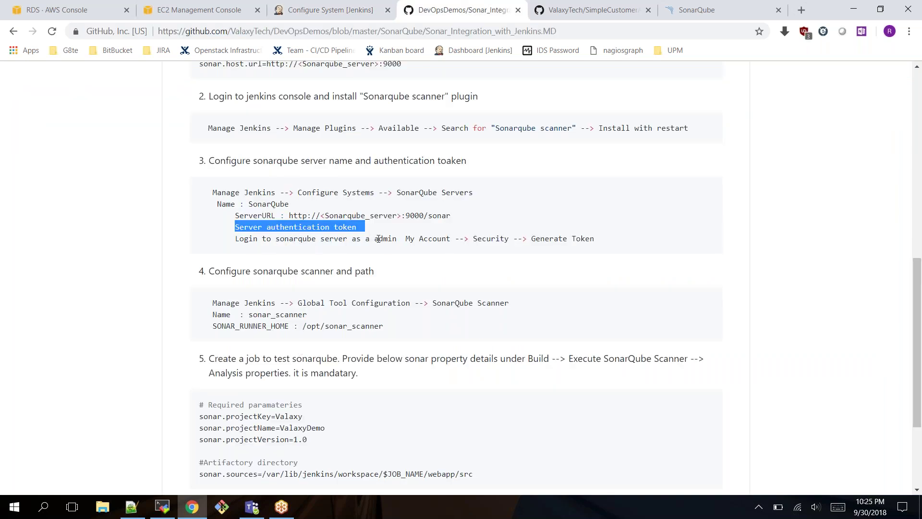
pyautogui.moveTo(406, 238); pyautogui.dragTo(599, 245)
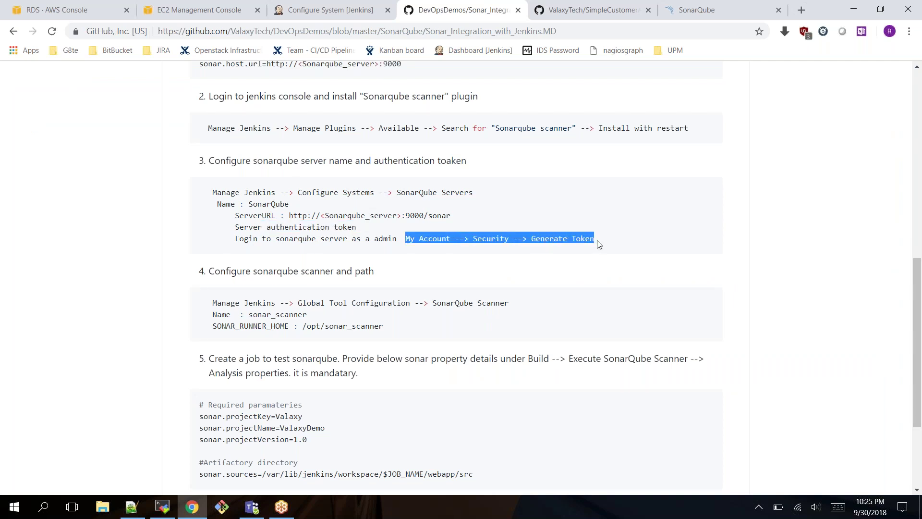
pyautogui.click(693, 13)
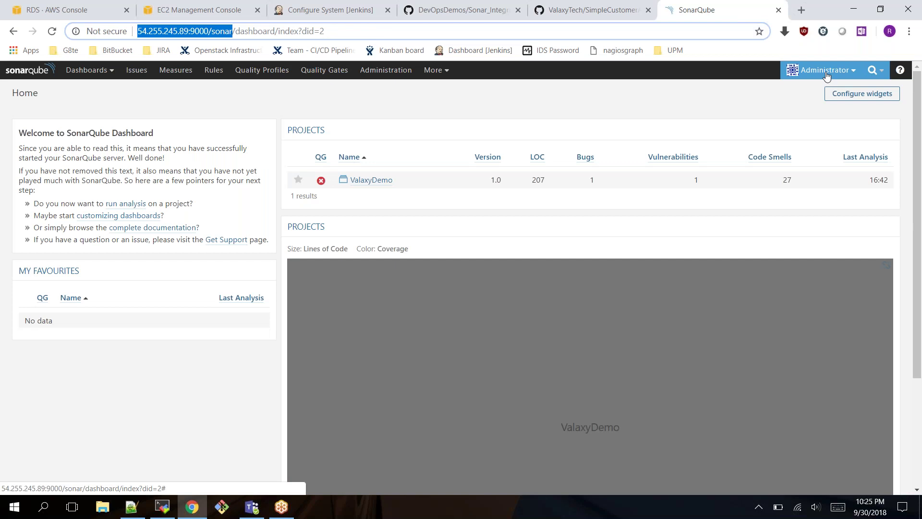
pyautogui.click(827, 75)
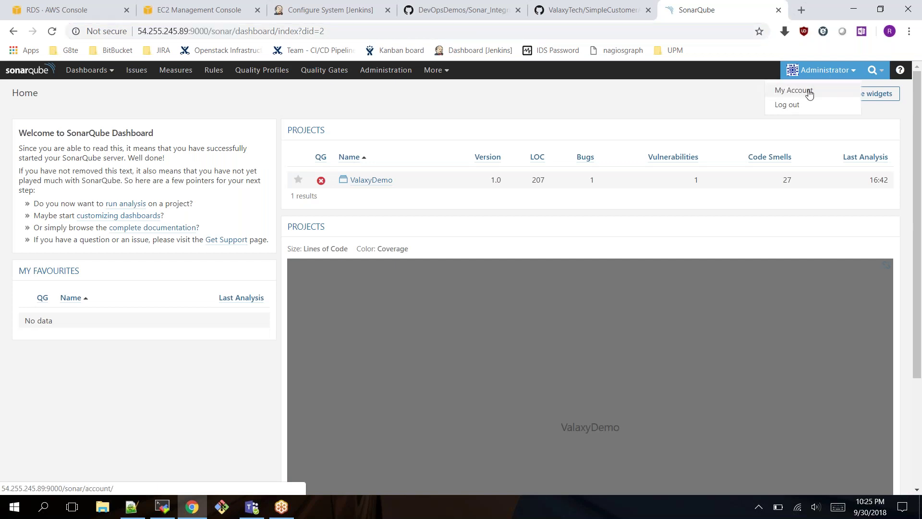
pyautogui.click(810, 95)
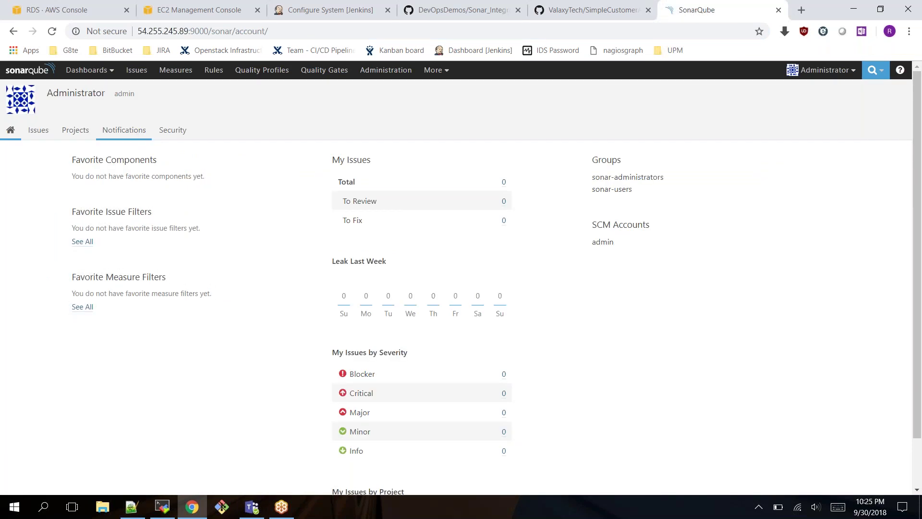
pyautogui.click(168, 132)
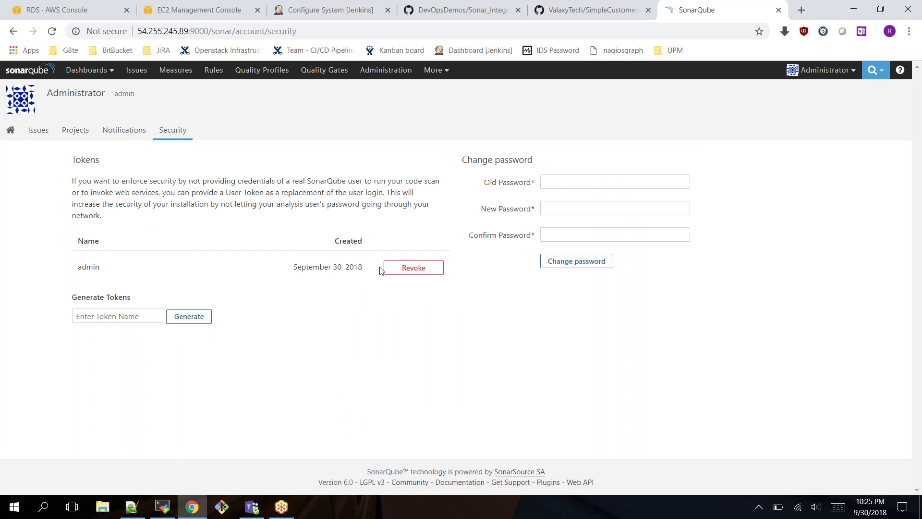
# Step: Revoke the existing admin token and generate a new token named jenkins_user
pyautogui.click(405, 268)
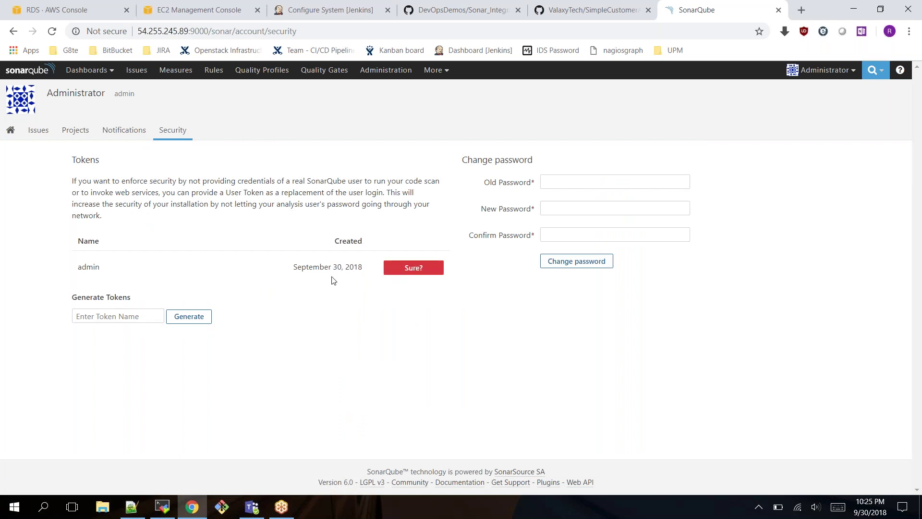
pyautogui.click(398, 272)
pyautogui.click(132, 313)
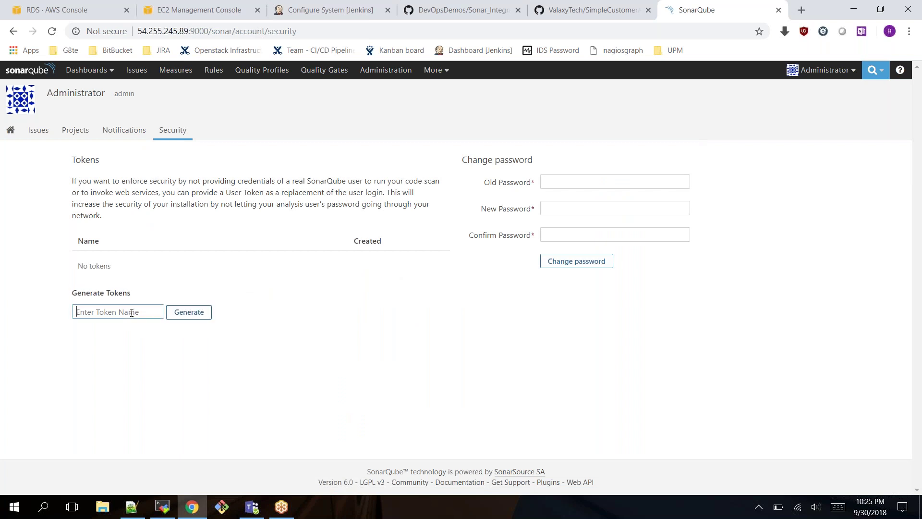
pyautogui.write('admin')
pyautogui.hotkey('ctrl', 'a')
pyautogui.press('BackSpace')
pyautogui.write('jenksin')
pyautogui.press('BackSpace')
pyautogui.press('BackSpace')
pyautogui.write('ins_user')
pyautogui.click(199, 317)
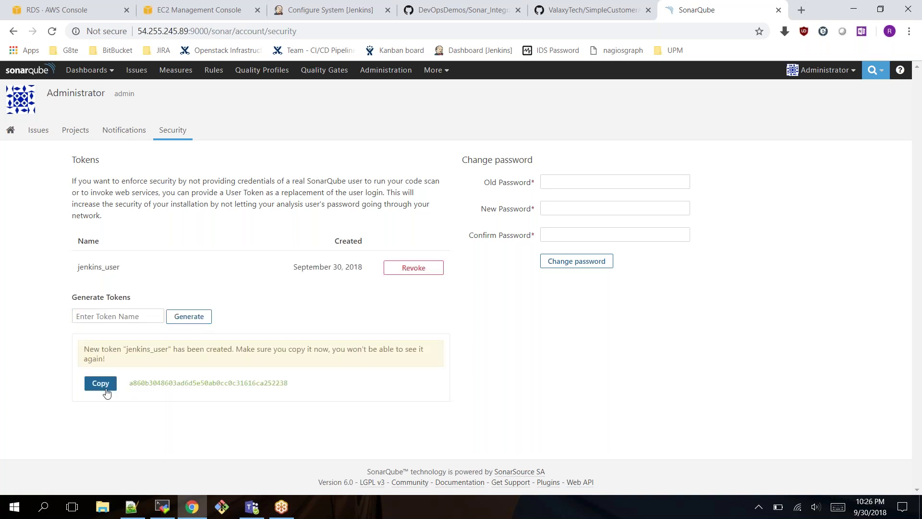
# Step: Copy the generated token into the server authentication token field in Jenkins, and apply and save the system configuration
pyautogui.click(104, 385)
pyautogui.click(100, 383)
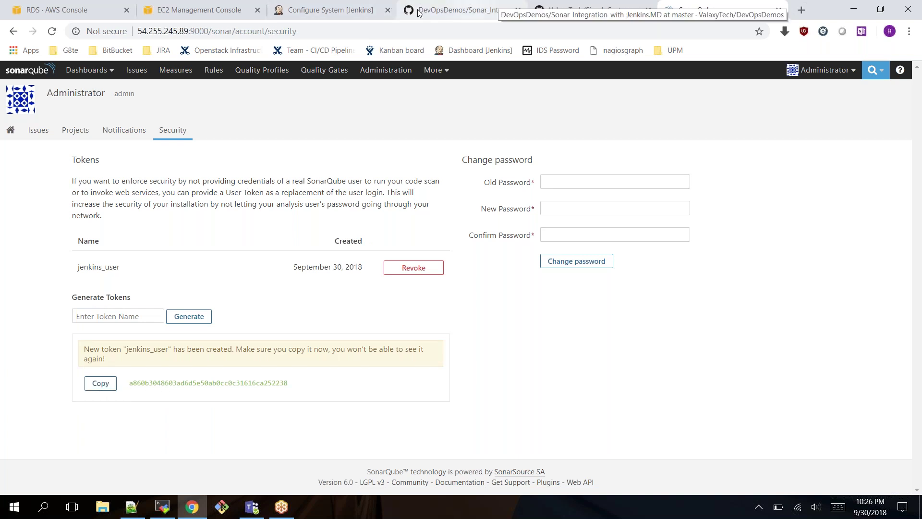
pyautogui.click(330, 10)
pyautogui.hotkey('ctrl', 'v')
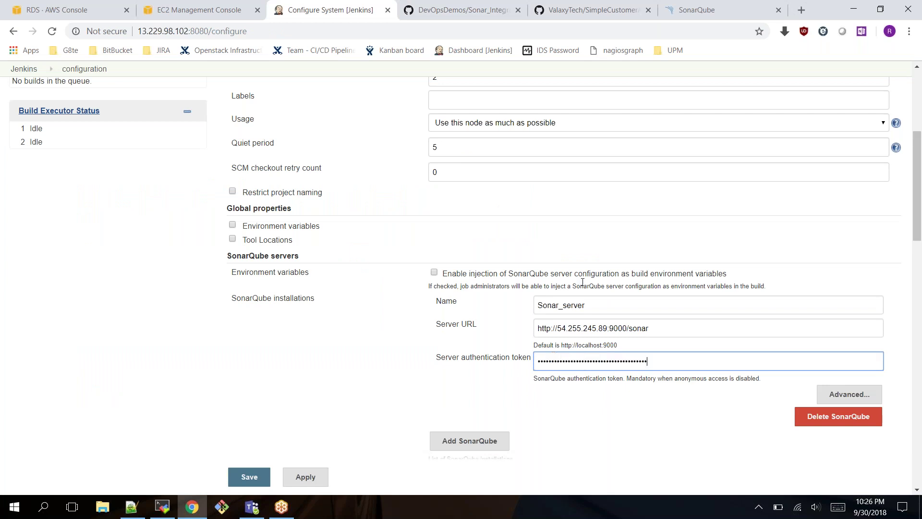
pyautogui.scroll(-4, 408, 422)
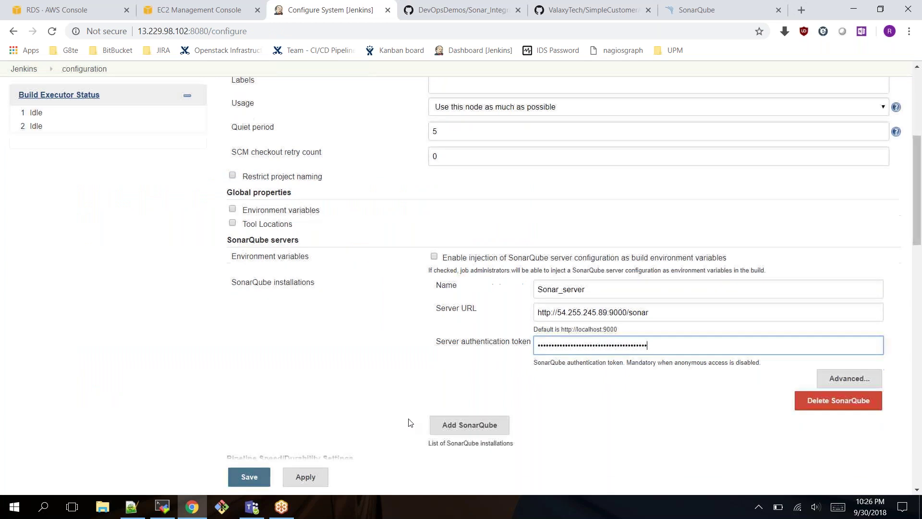
pyautogui.click(304, 475)
pyautogui.click(246, 477)
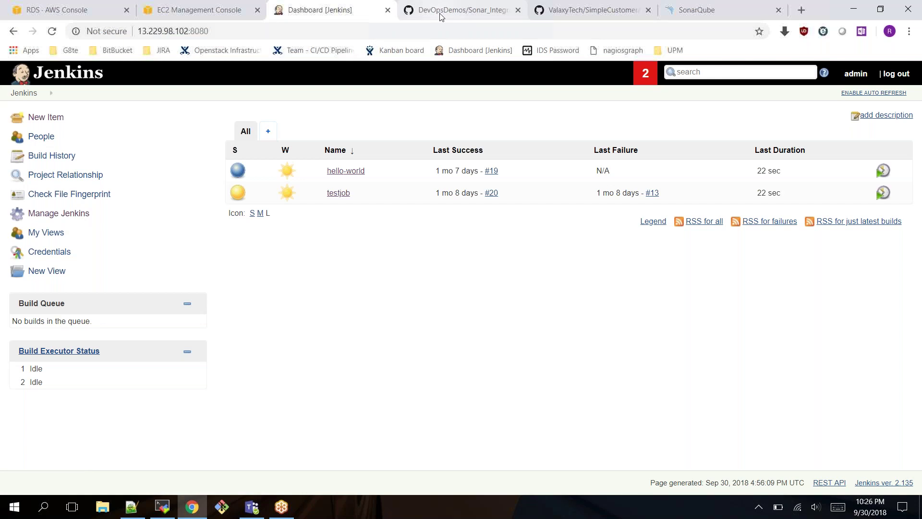
# Step: Check the guide's scanner configuration section, and open the Global Tool Configuration in Jenkins
pyautogui.click(456, 10)
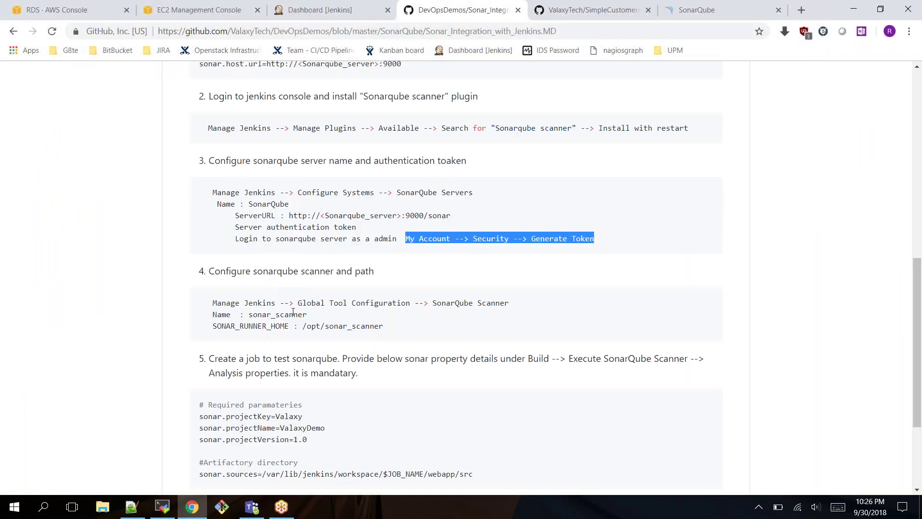
pyautogui.click(324, 11)
pyautogui.click(71, 219)
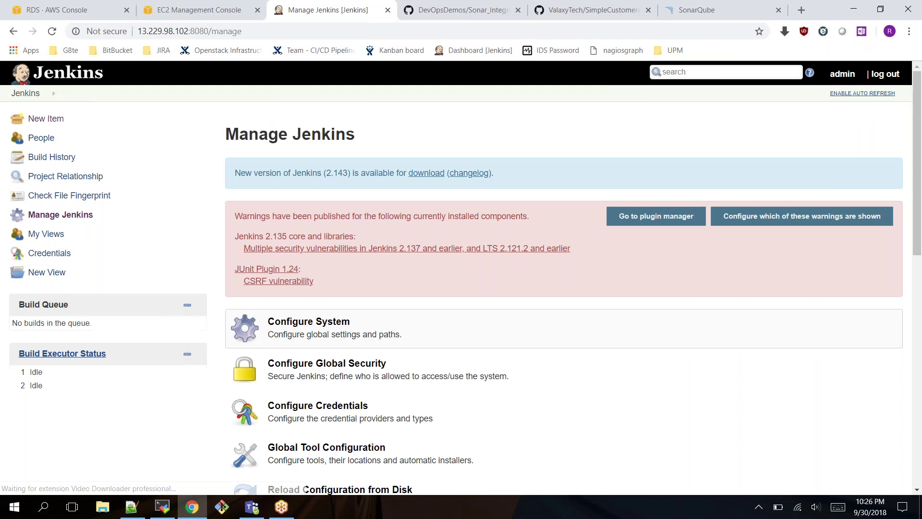
pyautogui.click(330, 451)
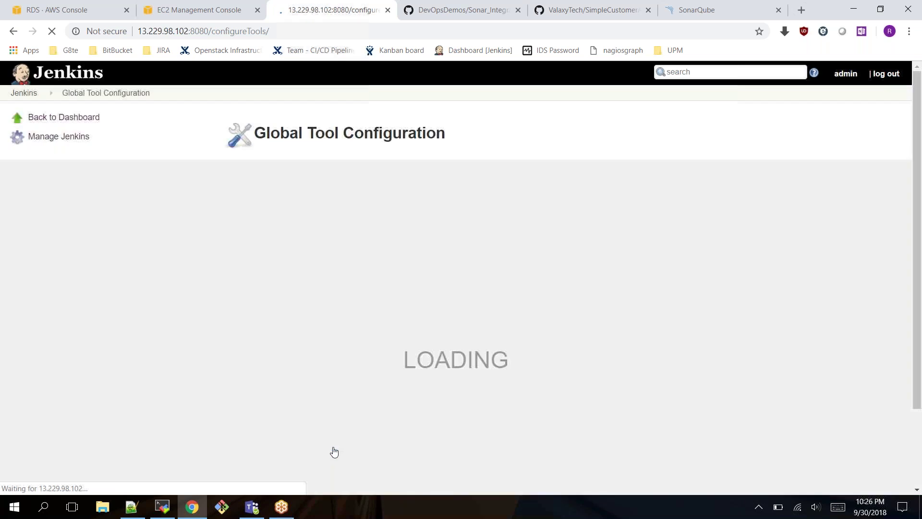
# Step: Add a SonarQube Scanner installation named sonar_scanner and turn off automatic installation
pyautogui.scroll(-4, 377, 261)
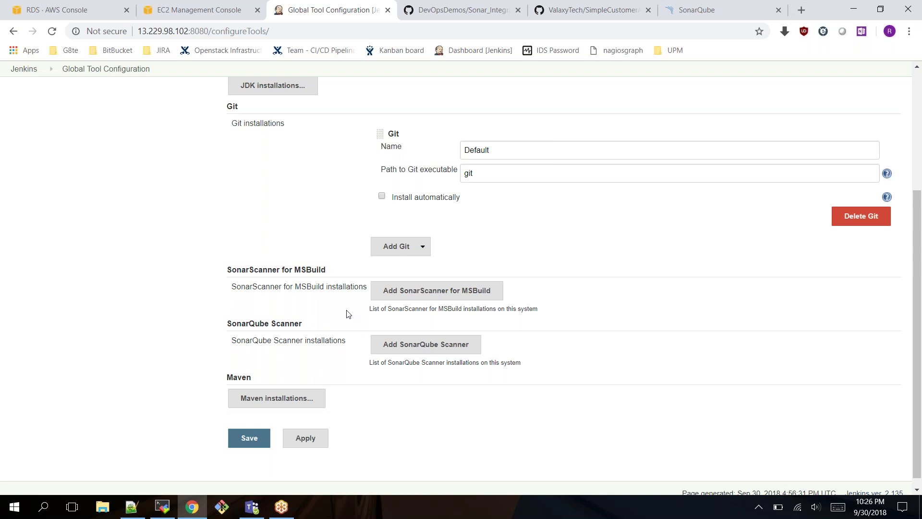
pyautogui.click(432, 347)
pyautogui.click(505, 379)
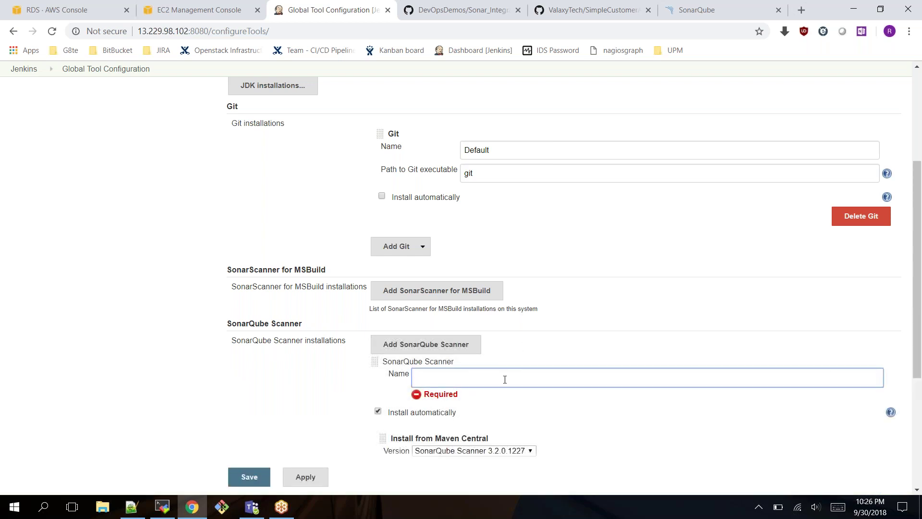
pyautogui.write('sonar_scanner')
pyautogui.scroll(-3, 379, 294)
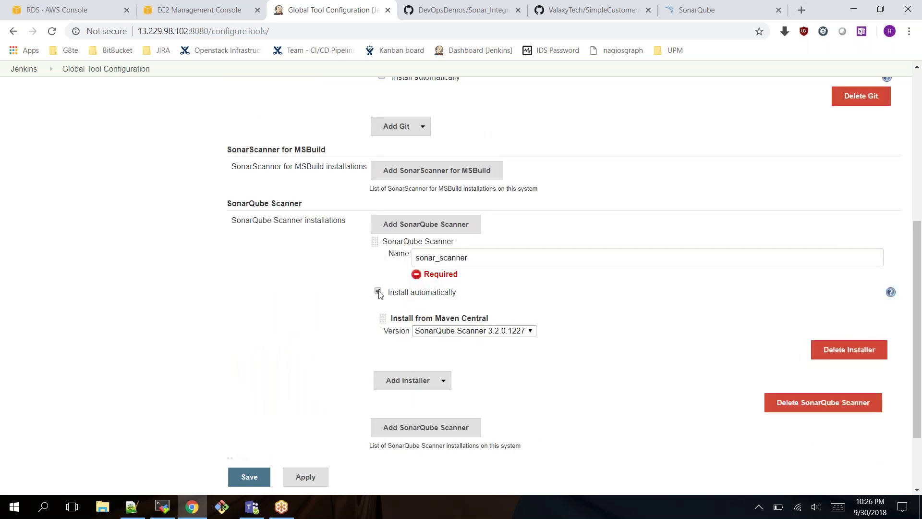
pyautogui.click(378, 292)
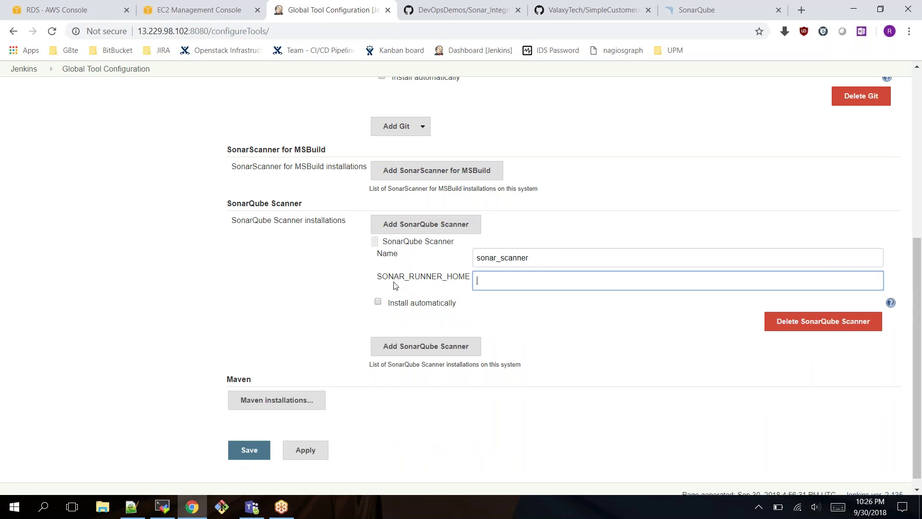
# Step: Set SONAR_RUNNER_HOME of the scanner installation to /opt/sonar_scanner after checking the path in the guide and terminal, and save the tool configuration
pyautogui.click(446, 10)
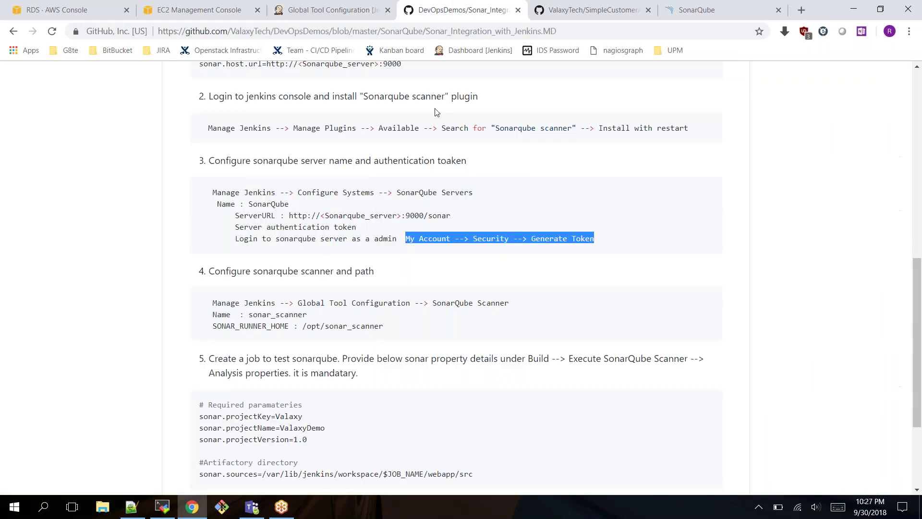
pyautogui.moveTo(303, 326); pyautogui.dragTo(390, 330)
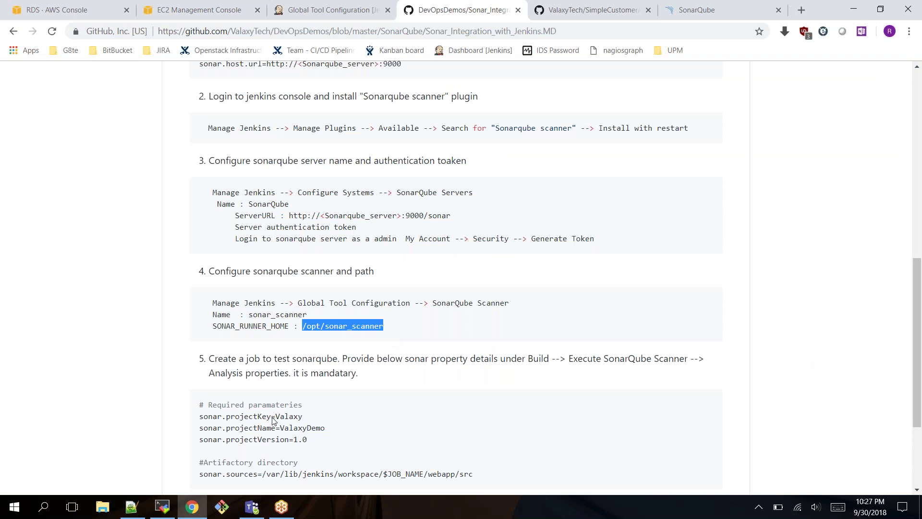
pyautogui.click(164, 507)
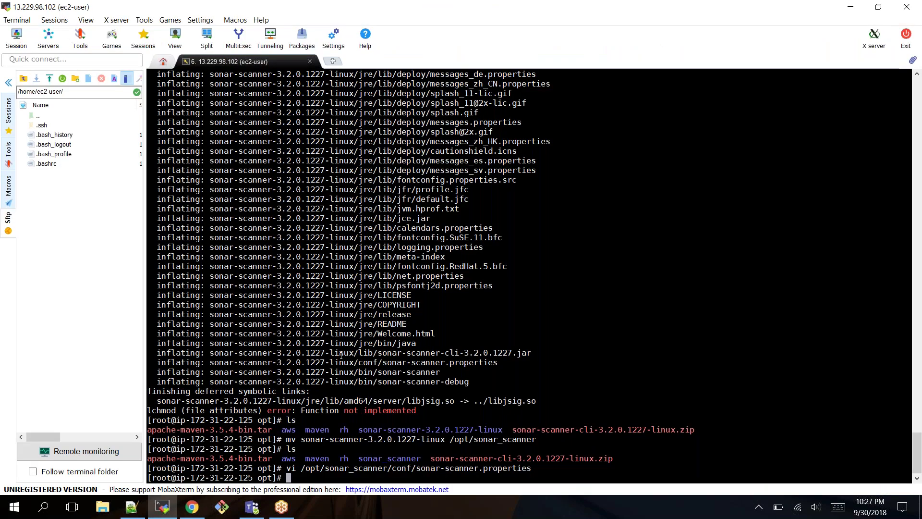
pyautogui.doubleClick(402, 460)
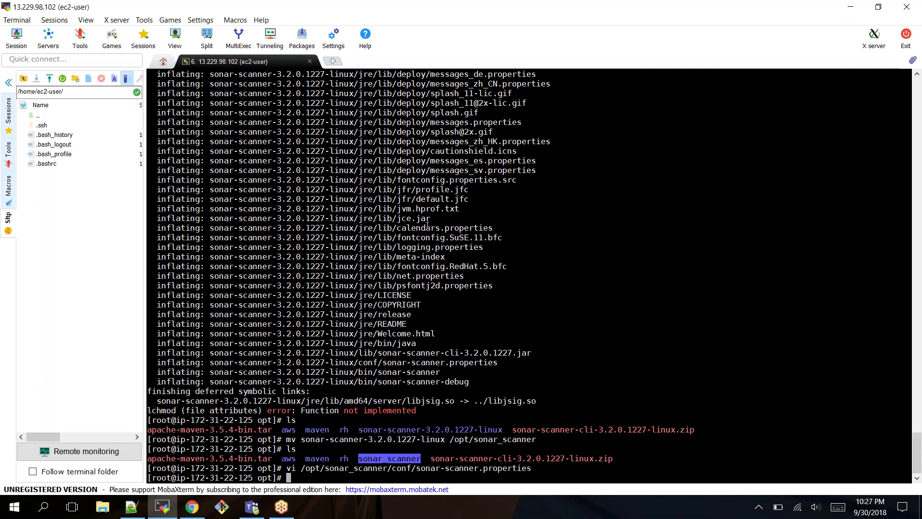
pyautogui.click(194, 510)
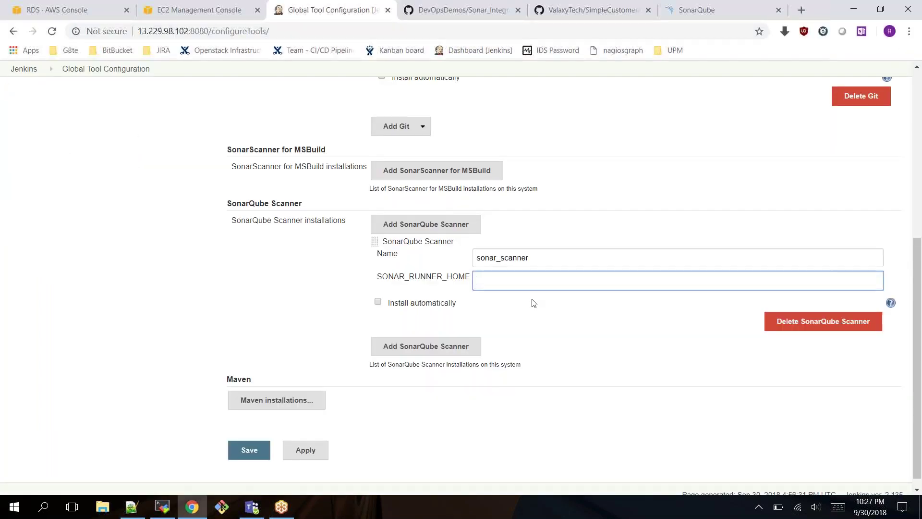
pyautogui.write('/opt/sonar_scanner')
pyautogui.click(314, 454)
pyautogui.click(249, 450)
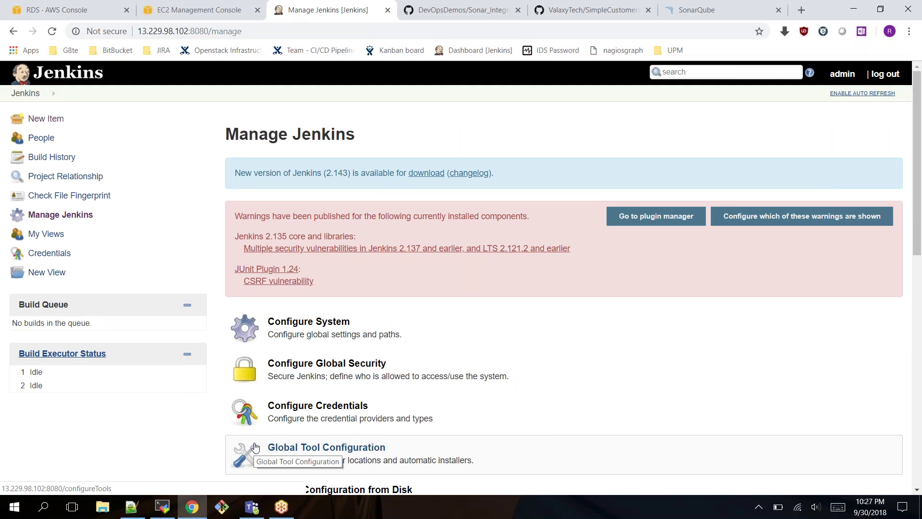
# Step: Create a new Jenkins freestyle project named Sonar_Demo
pyautogui.click(46, 119)
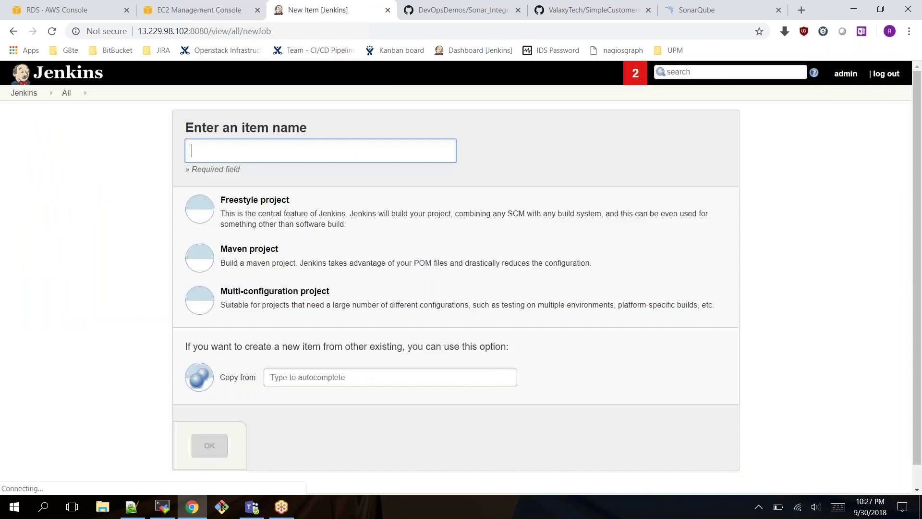
pyautogui.click(286, 160)
pyautogui.write('sonar')
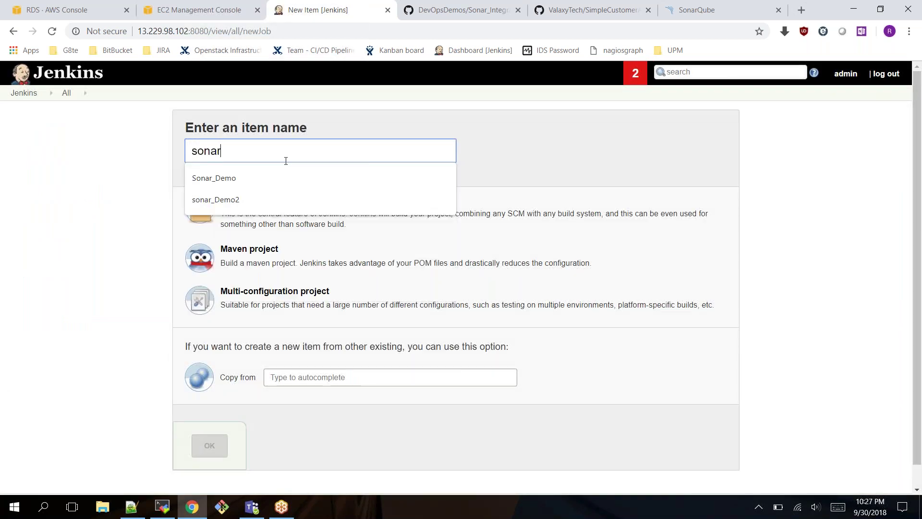
pyautogui.press('Down')
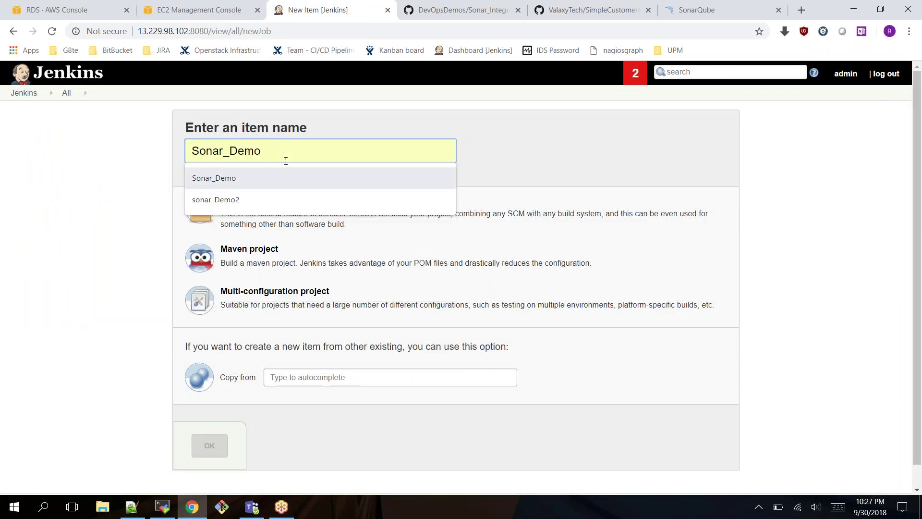
pyautogui.click(272, 179)
pyautogui.click(272, 208)
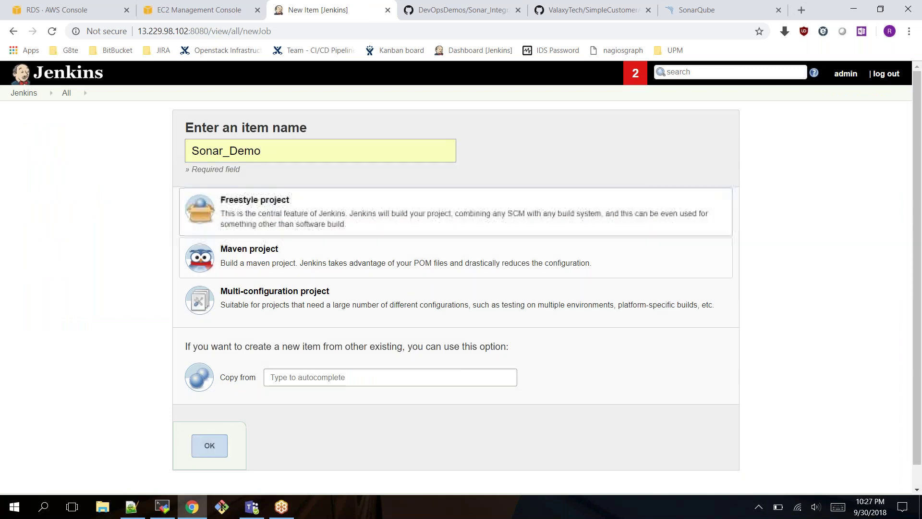
pyautogui.click(212, 446)
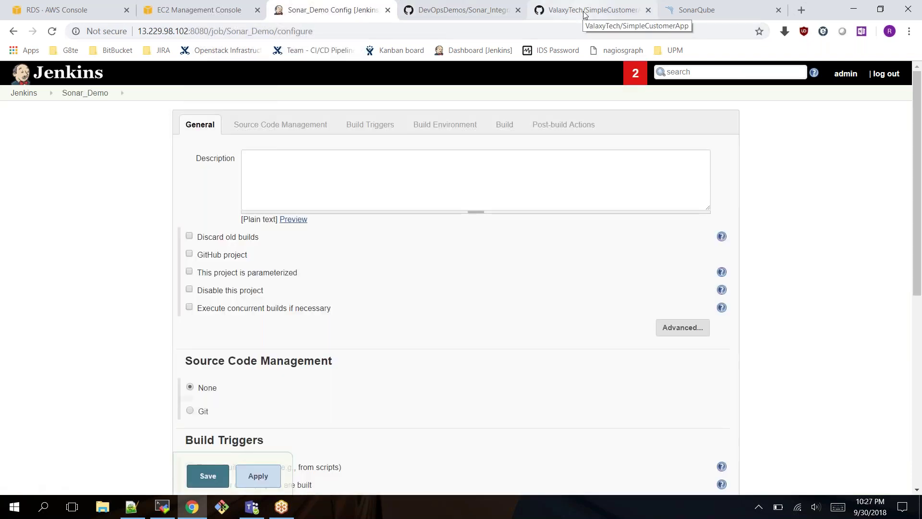
pyautogui.click(584, 10)
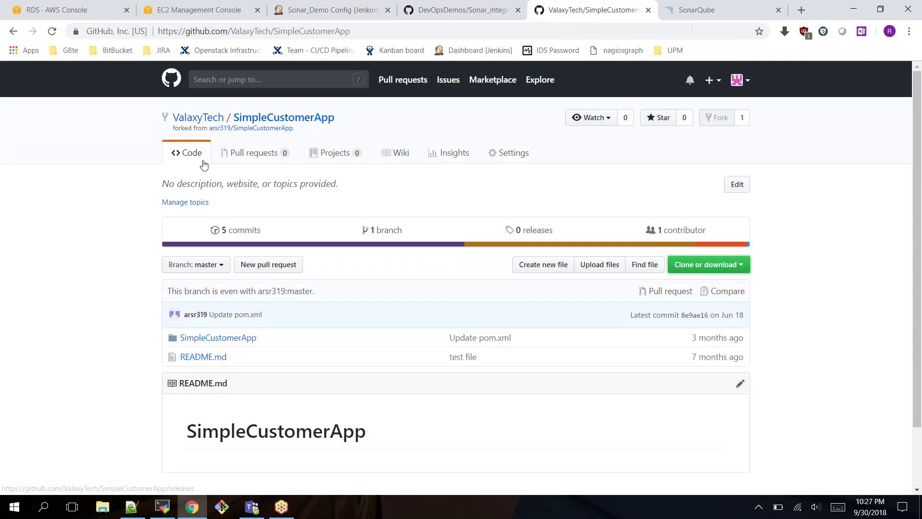
pyautogui.click(706, 265)
pyautogui.click(729, 328)
pyautogui.click(326, 10)
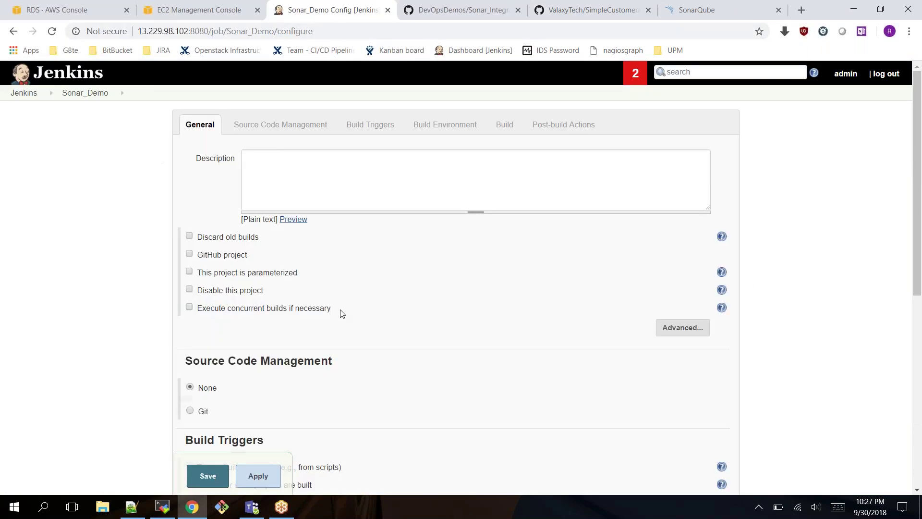
pyautogui.scroll(-1, 343, 315)
pyautogui.scroll(-2, 343, 314)
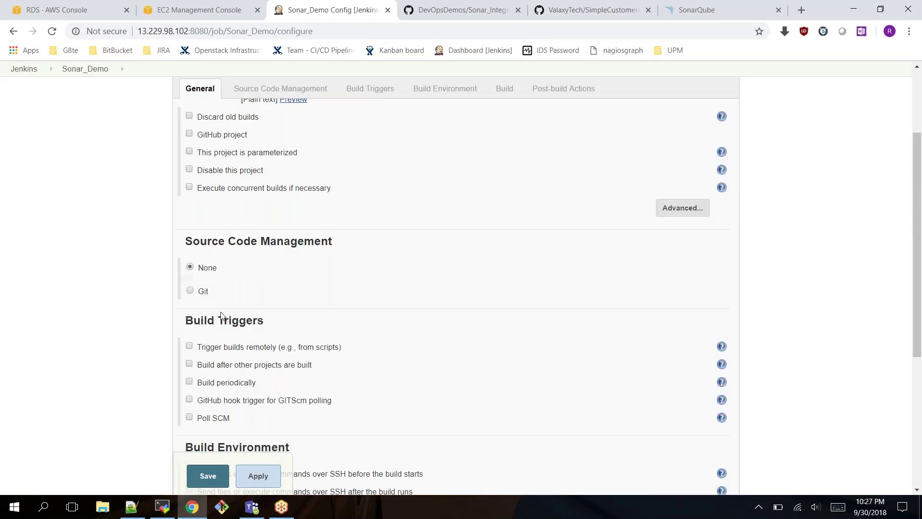
pyautogui.click(190, 285)
pyautogui.click(503, 325)
pyautogui.hotkey('ctrl', 'v')
pyautogui.click(448, 385)
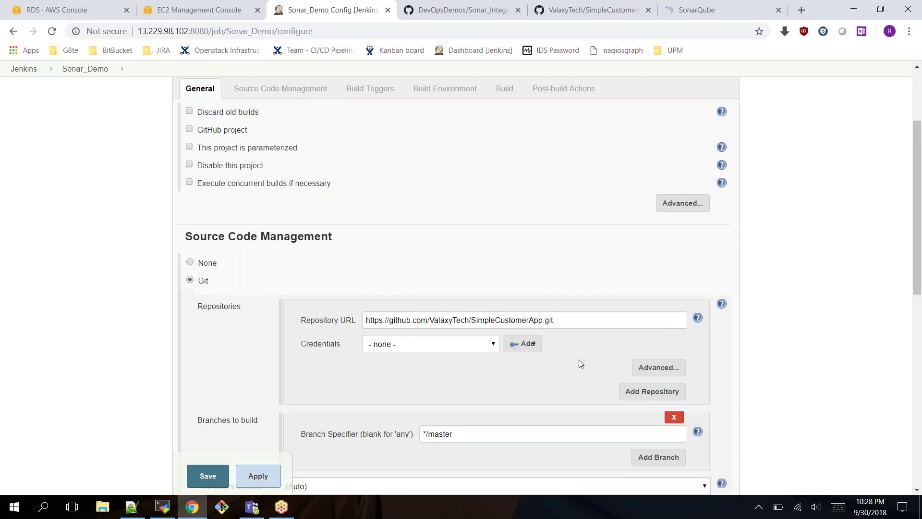
# Step: Add an Execute SonarQube Scanner build step to the Sonar_Demo job
pyautogui.scroll(-3, 578, 360)
pyautogui.scroll(-2, 560, 337)
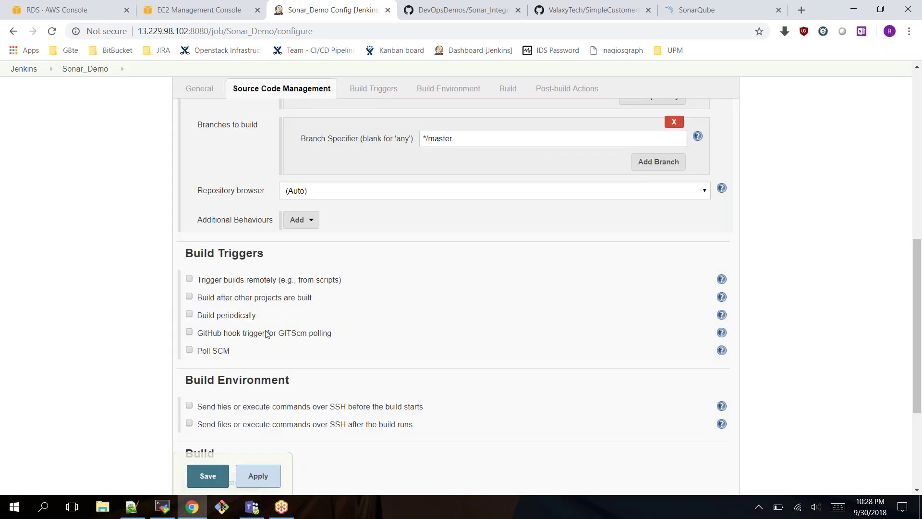
pyautogui.scroll(-2, 476, 328)
pyautogui.click(248, 362)
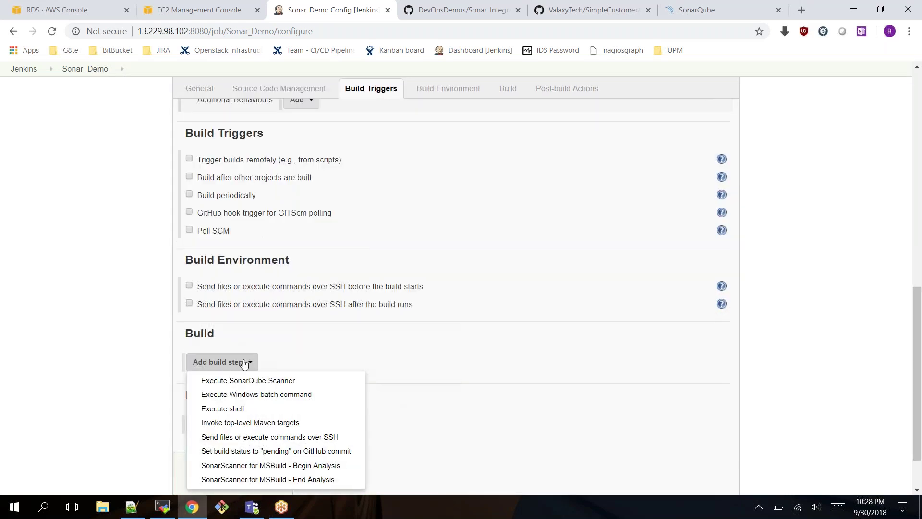
pyautogui.click(242, 381)
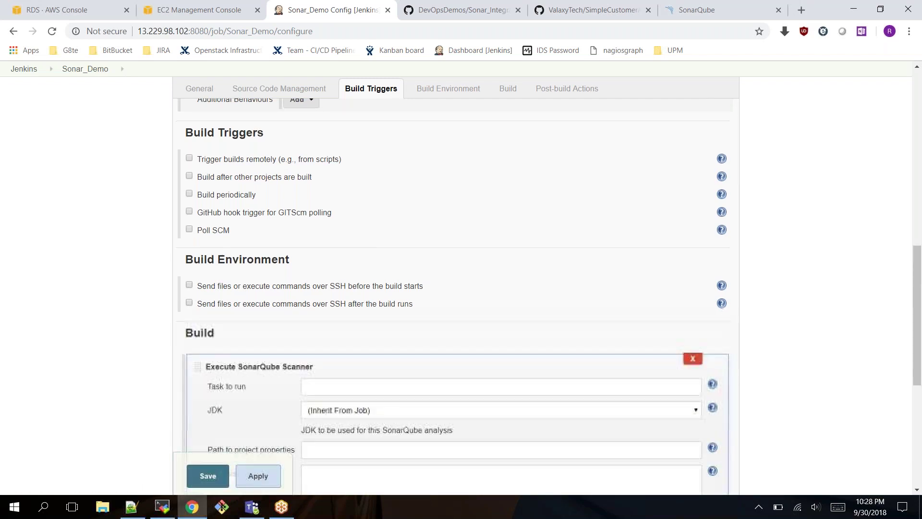
pyautogui.click(333, 298)
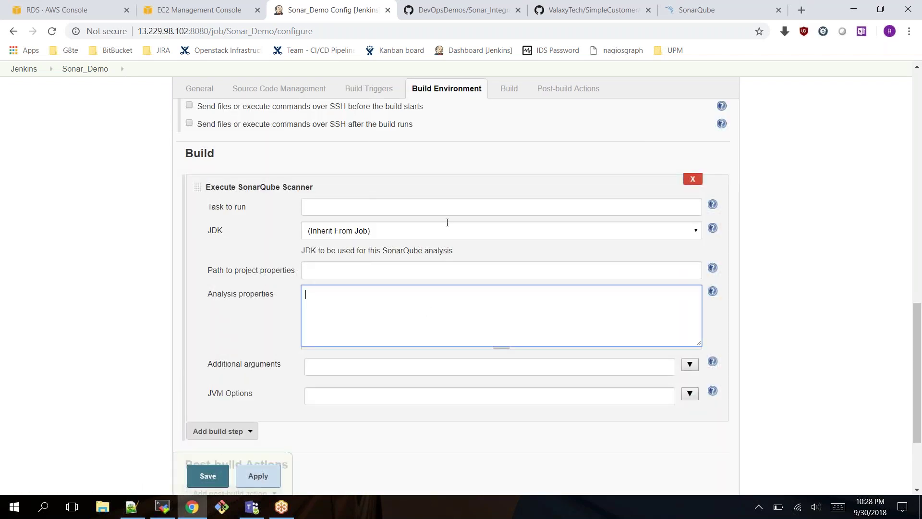
# Step: Copy the guide's sonar project key, name, version and sources properties into the scanner step's analysis properties
pyautogui.click(479, 16)
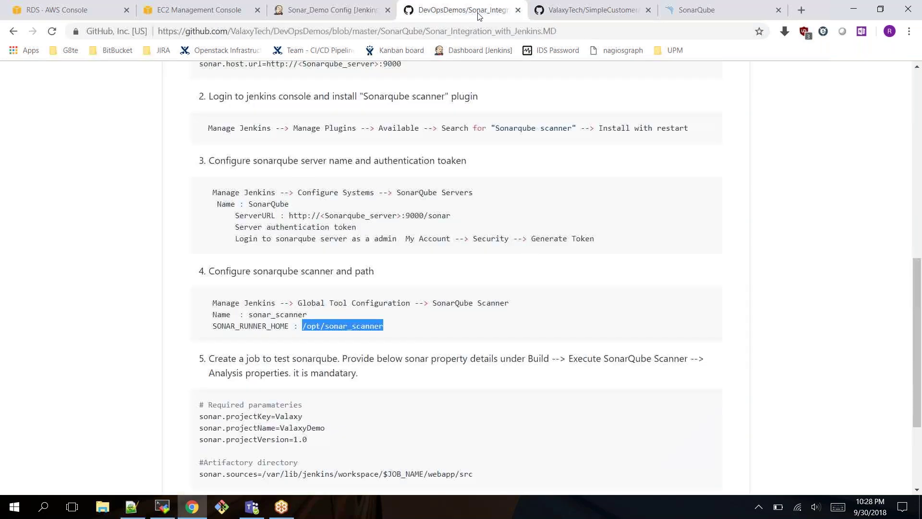
pyautogui.scroll(-2, 422, 277)
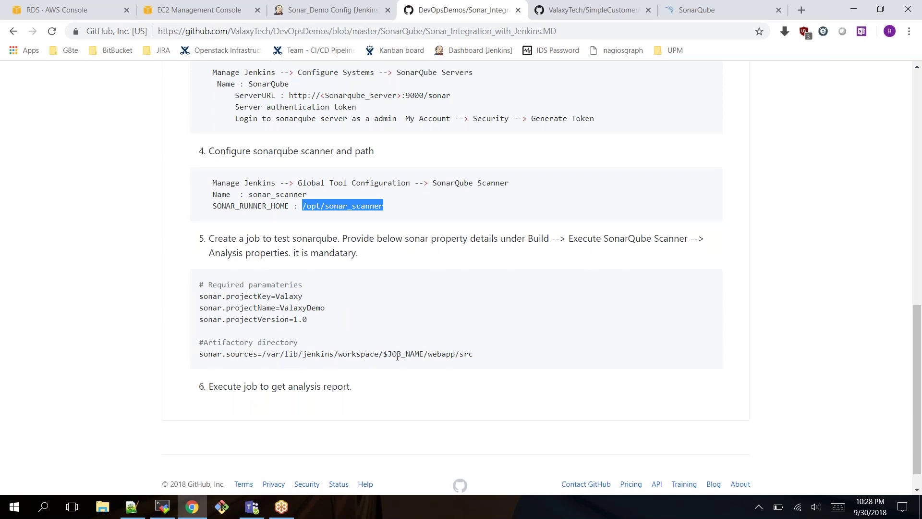
pyautogui.moveTo(199, 354); pyautogui.dragTo(475, 353)
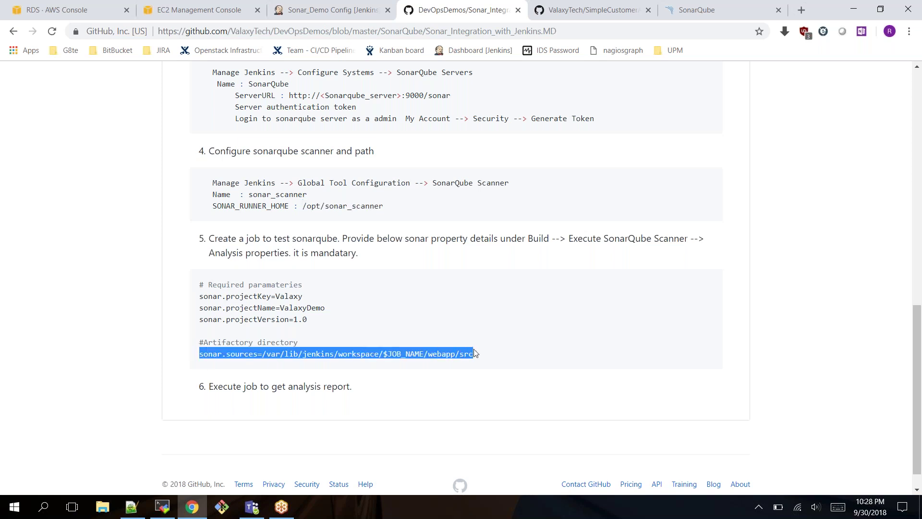
pyautogui.click(354, 13)
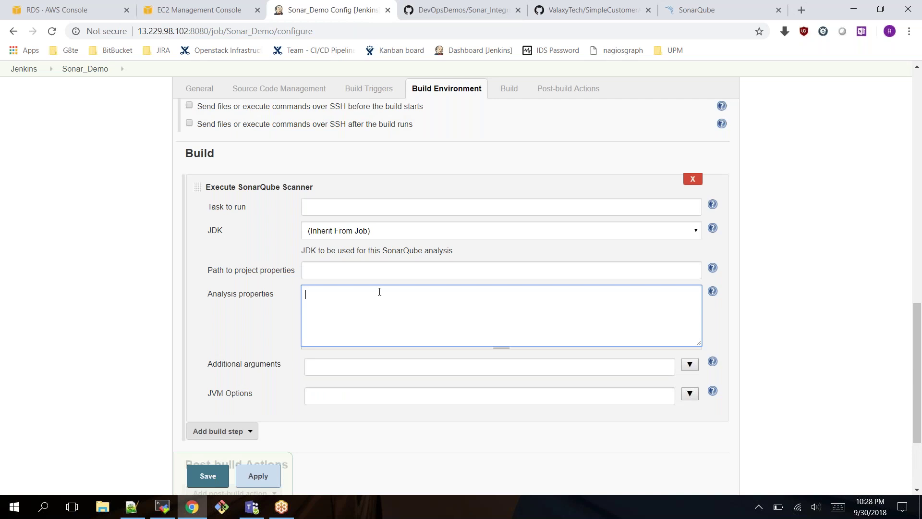
pyautogui.click(432, 11)
pyautogui.click(463, 347)
pyautogui.moveTo(473, 351); pyautogui.dragTo(179, 285)
pyautogui.hotkey('ctrl', 'c')
pyautogui.click(336, 11)
pyautogui.hotkey('ctrl', 'v')
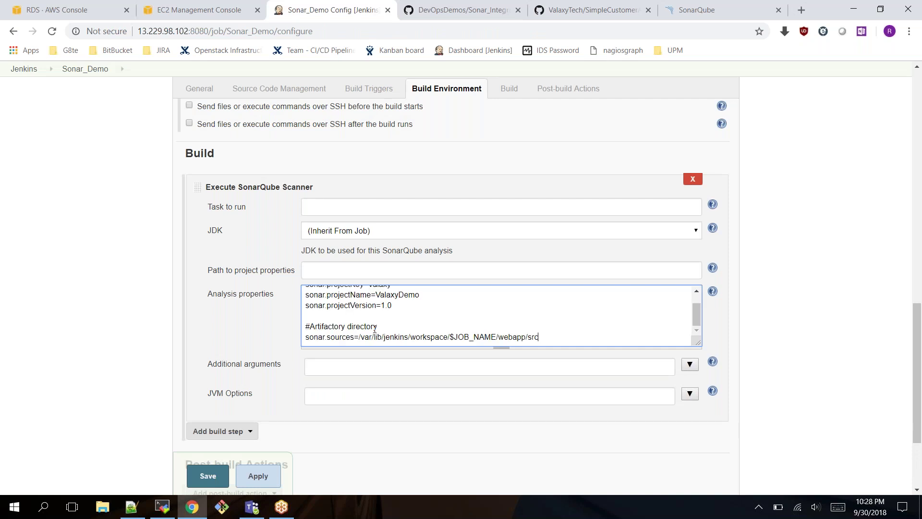
# Step: Replace webapp with SimpleCustomerApp in the sonar.sources path, and apply and save the job configuration
pyautogui.doubleClick(509, 336)
pyautogui.write('SimpleCustomerApp')
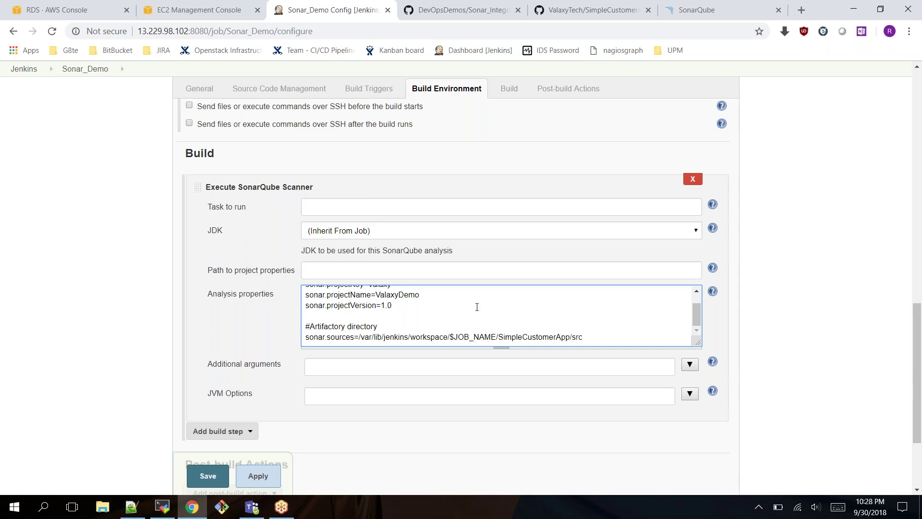
pyautogui.click(269, 475)
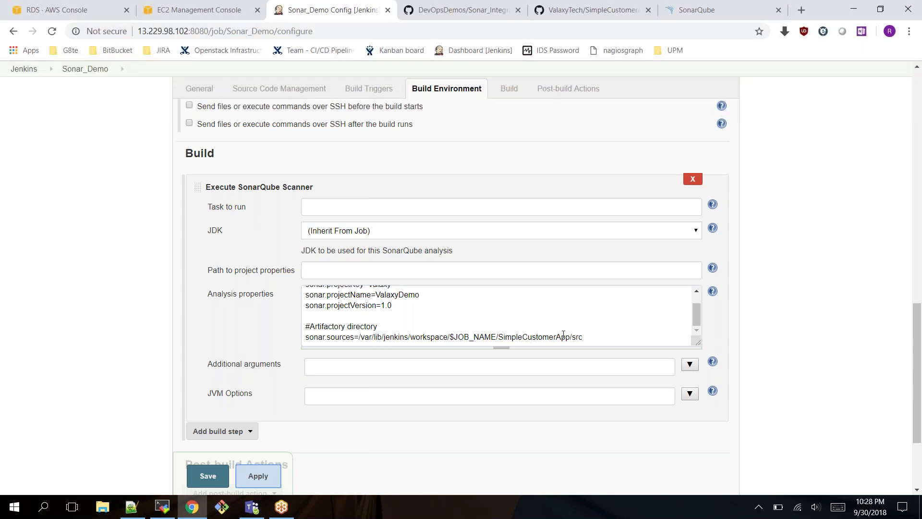
pyautogui.click(221, 479)
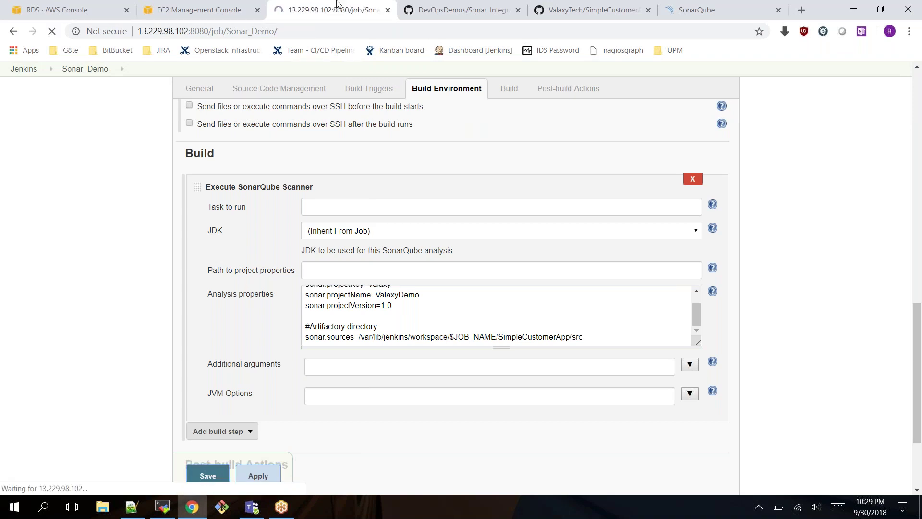
# Step: Build the Sonar_Demo job and check the analysis result in the build's console output
pyautogui.click(47, 194)
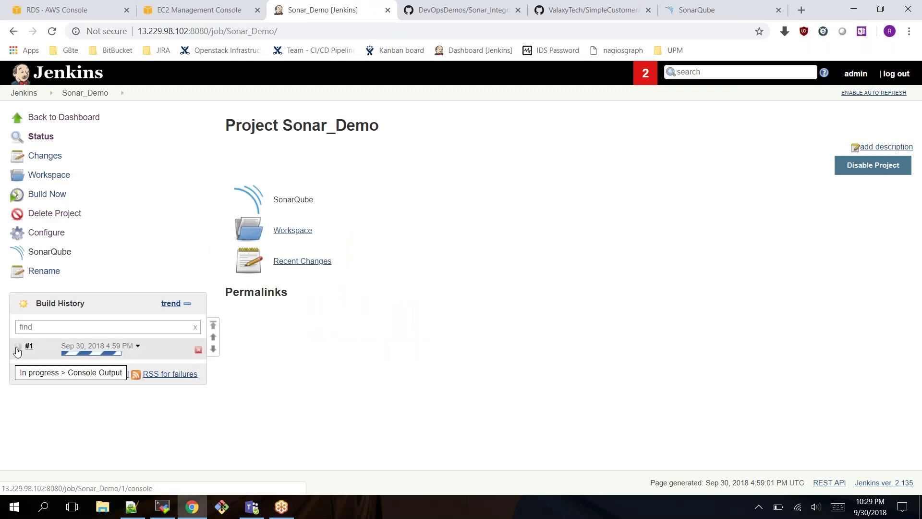
pyautogui.click(92, 353)
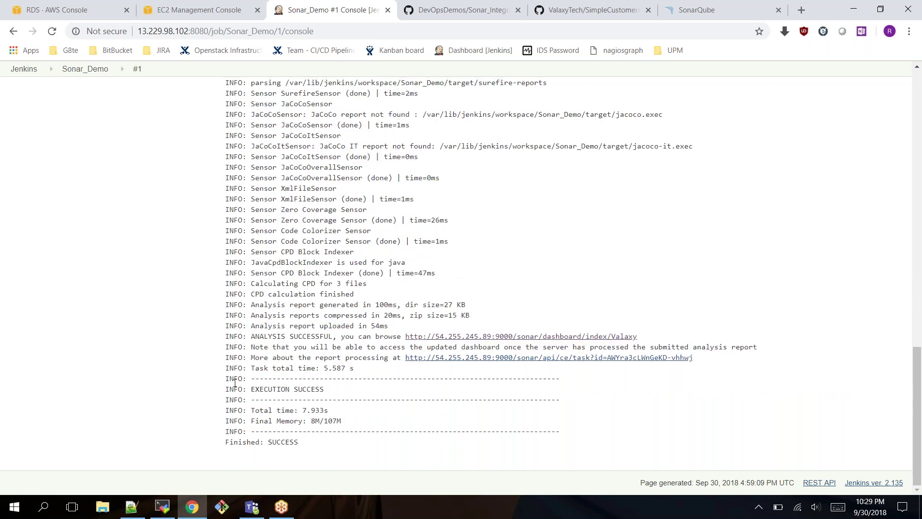
pyautogui.moveTo(268, 337); pyautogui.dragTo(343, 338)
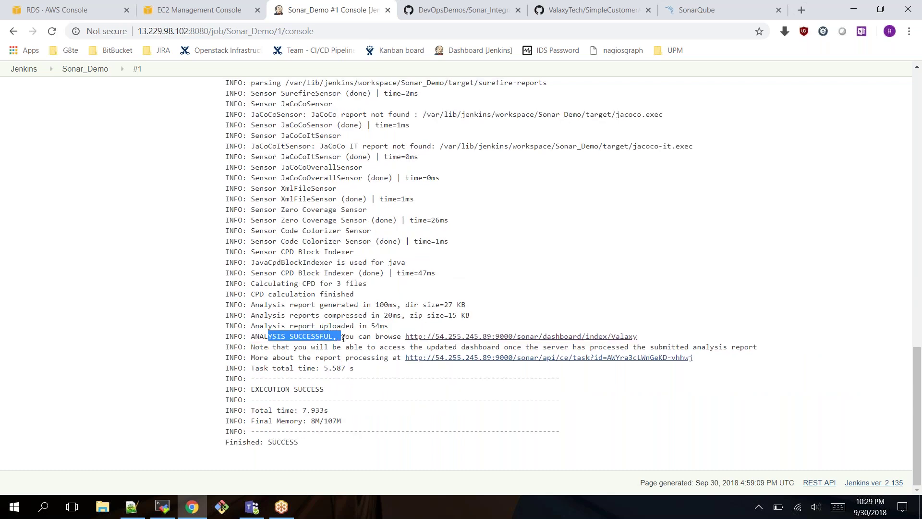
pyautogui.click(313, 340)
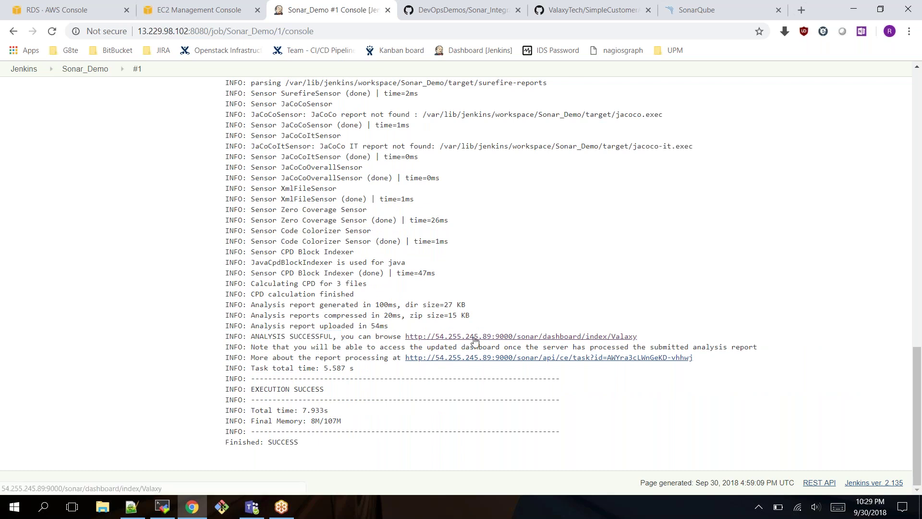
# Step: Open the SonarQube dashboard linked in the console output and review ValaxyDemo's quality gate, bugs, code smells, duplications and size
pyautogui.middleClick(475, 337)
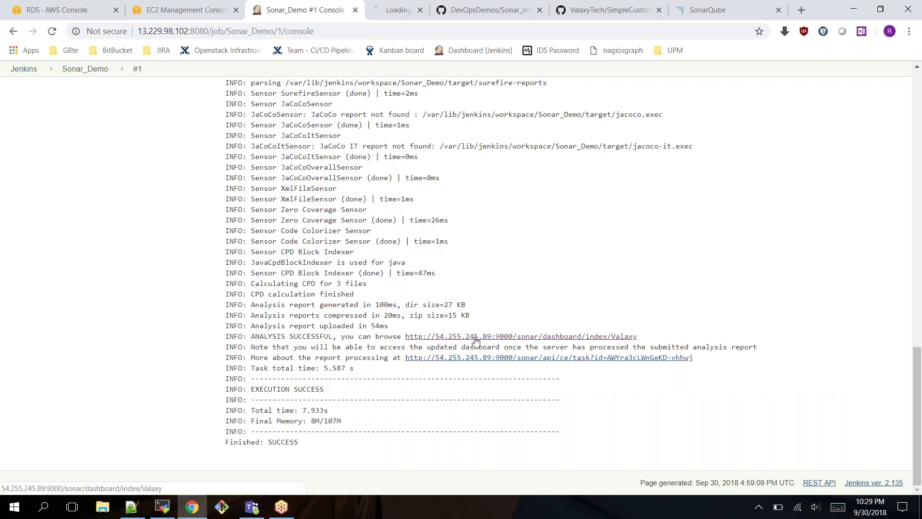
pyautogui.click(388, 14)
pyautogui.moveTo(72, 138); pyautogui.dragTo(142, 137)
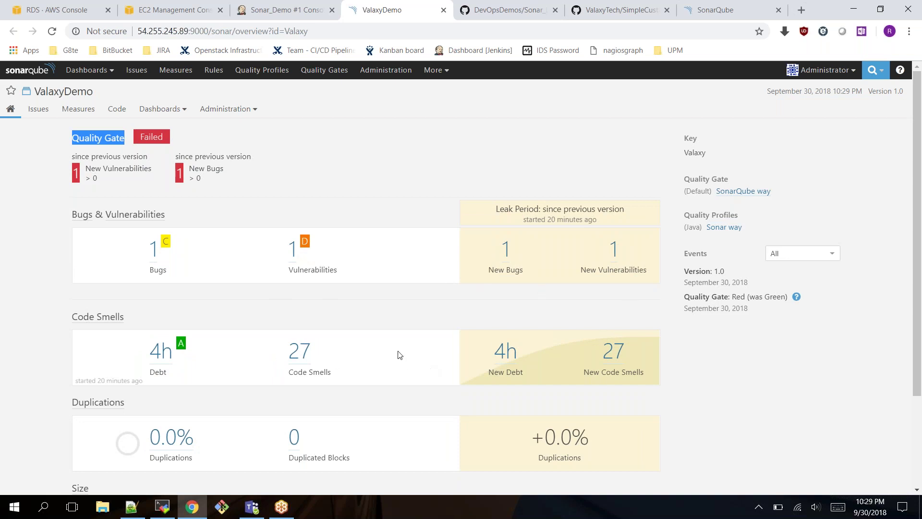
pyautogui.scroll(-3, 398, 355)
pyautogui.scroll(3, 82, 303)
pyautogui.scroll(-1, 294, 426)
pyautogui.scroll(-2, 294, 425)
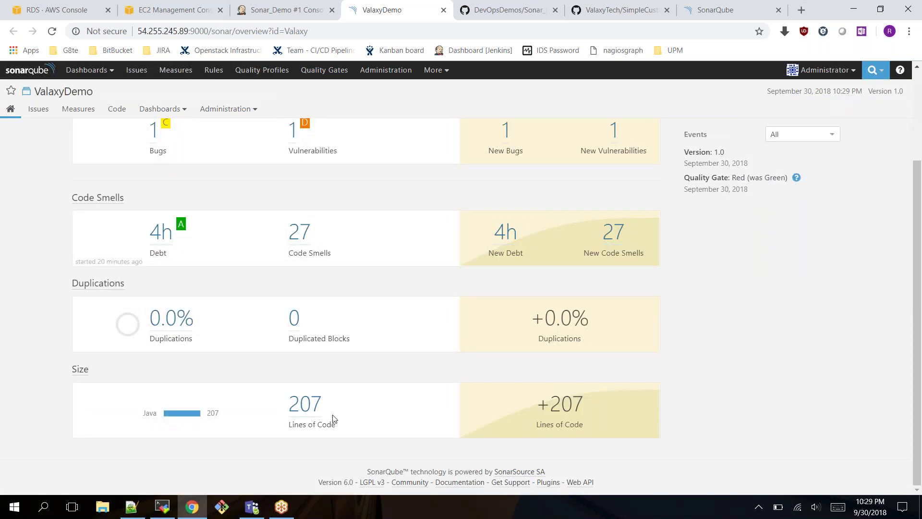
pyautogui.scroll(3, 188, 123)
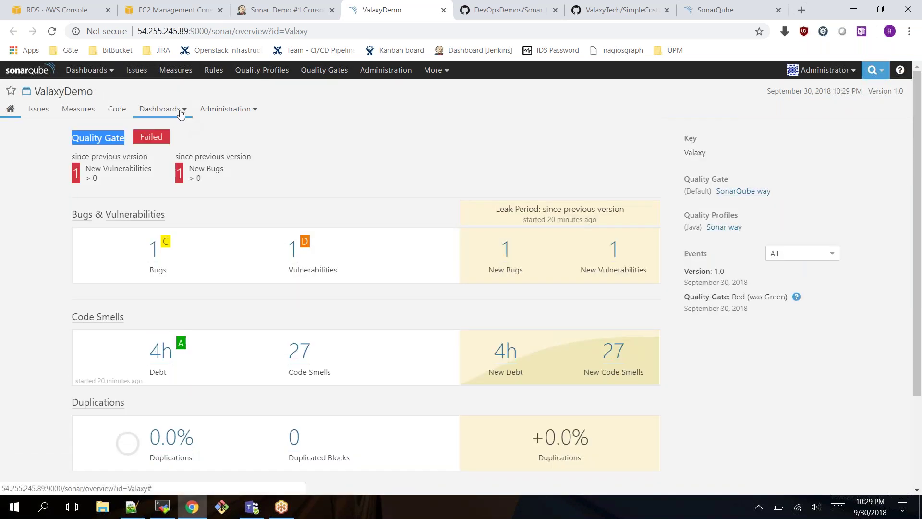
# Step: Check ValaxyDemo's analysis time, and open the project's Custom dashboard to review its code size, duplications, documentation, comments and unresolved issues
pyautogui.click(181, 110)
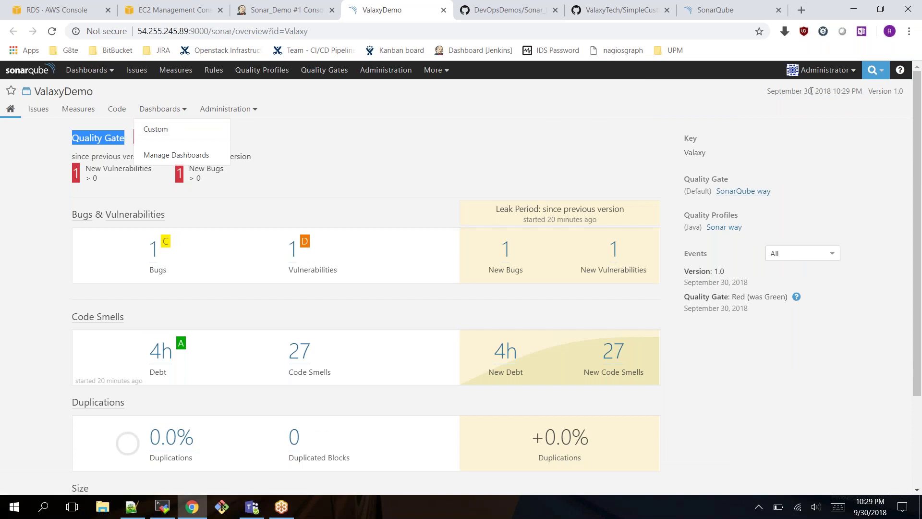
pyautogui.moveTo(836, 93); pyautogui.dragTo(852, 93)
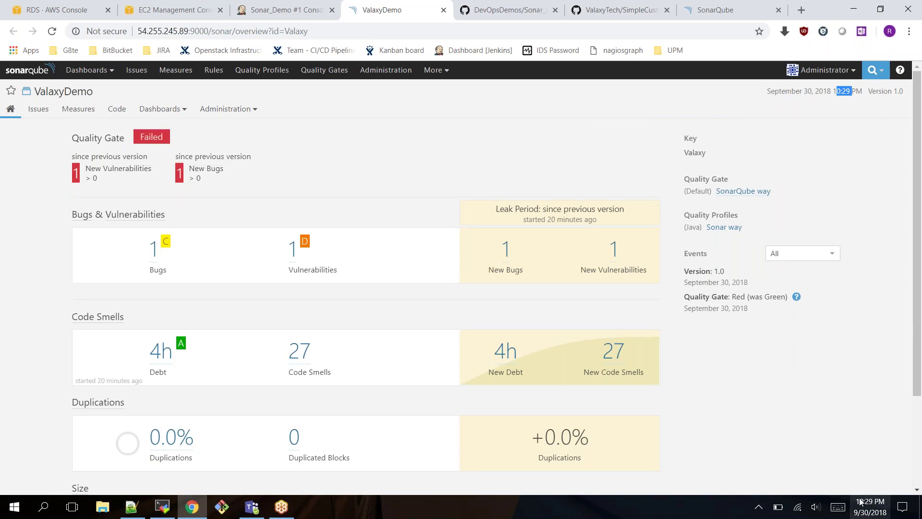
pyautogui.click(351, 190)
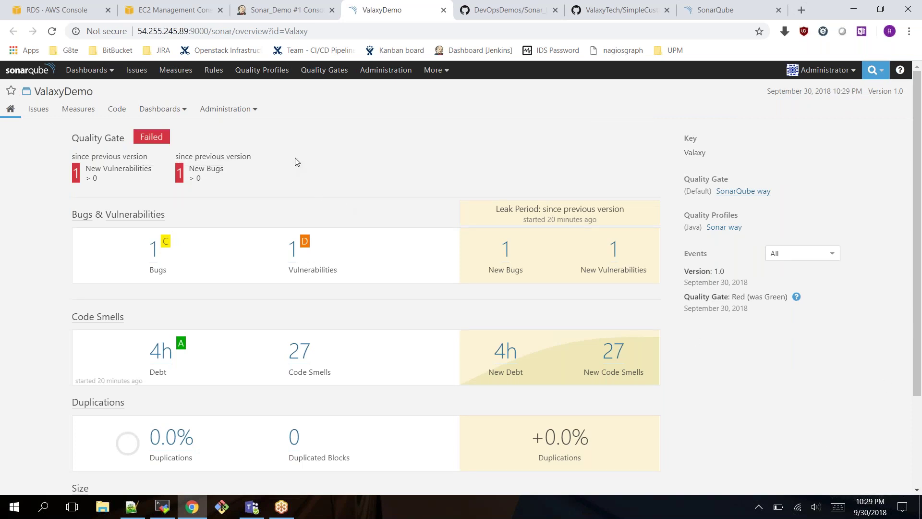
pyautogui.click(178, 115)
pyautogui.click(175, 137)
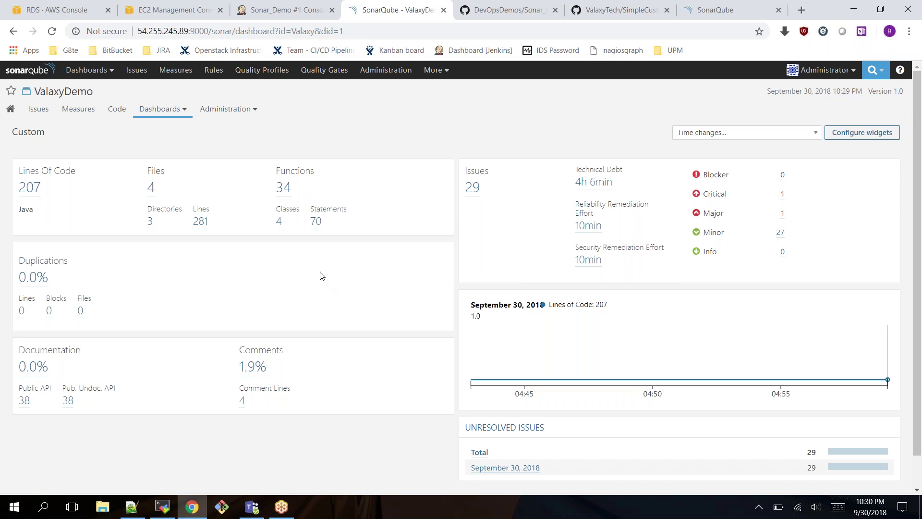
pyautogui.scroll(-1, 322, 275)
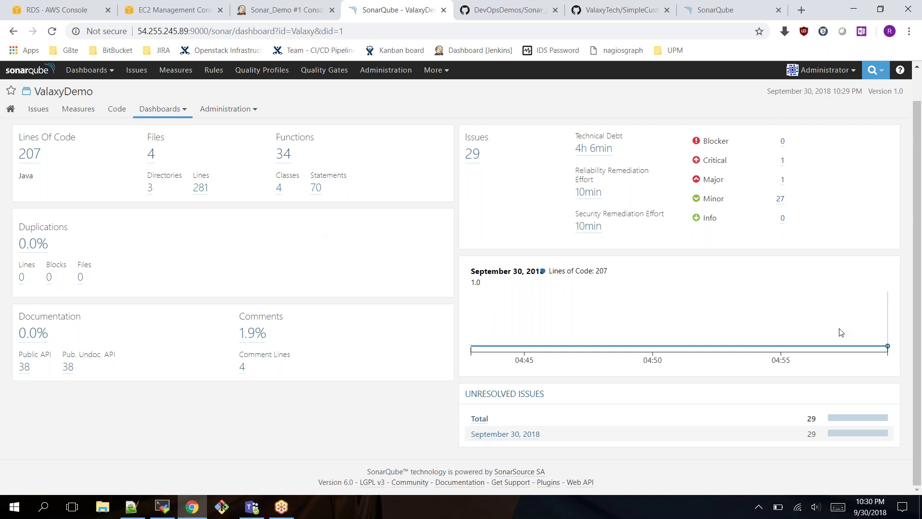
pyautogui.click(903, 356)
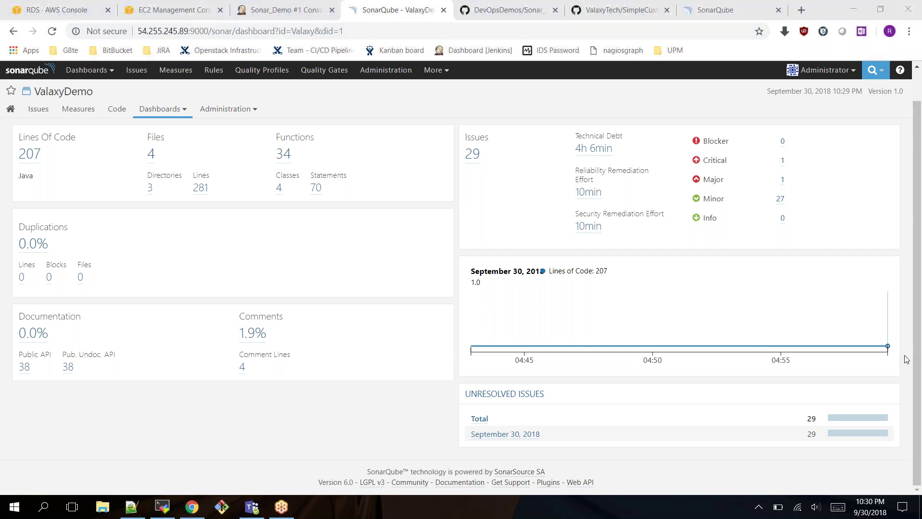